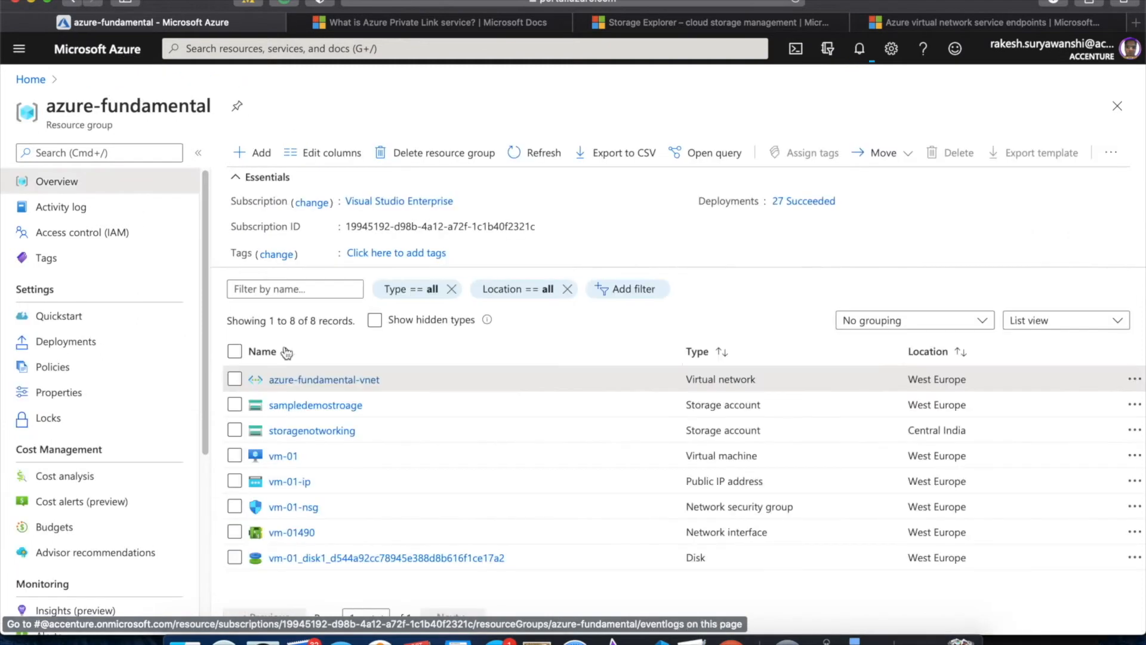
- Review the networking settings of virtual machine vm-01 and return to the azure-fundamental resource group
left_click(281, 457)
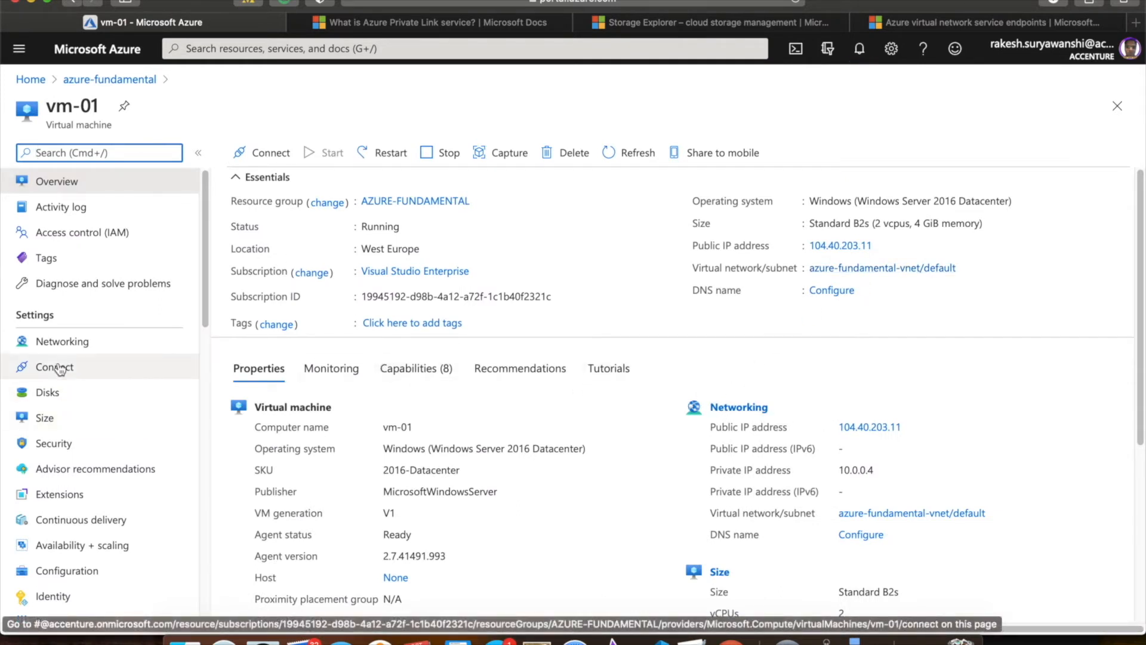
left_click(60, 341)
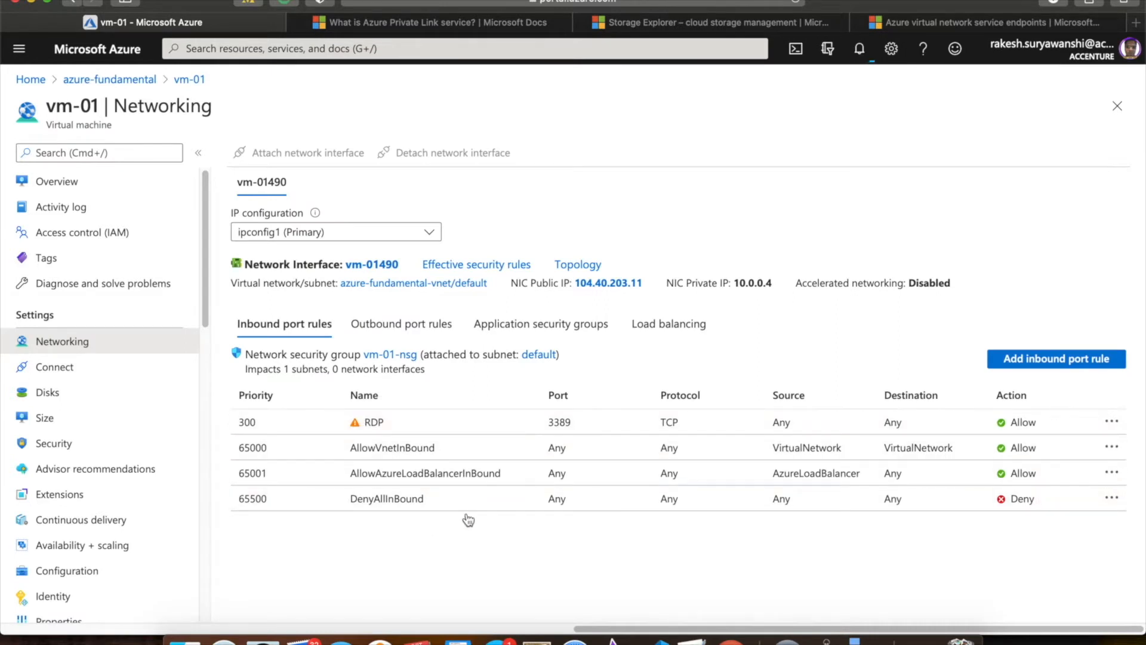
left_click(121, 81)
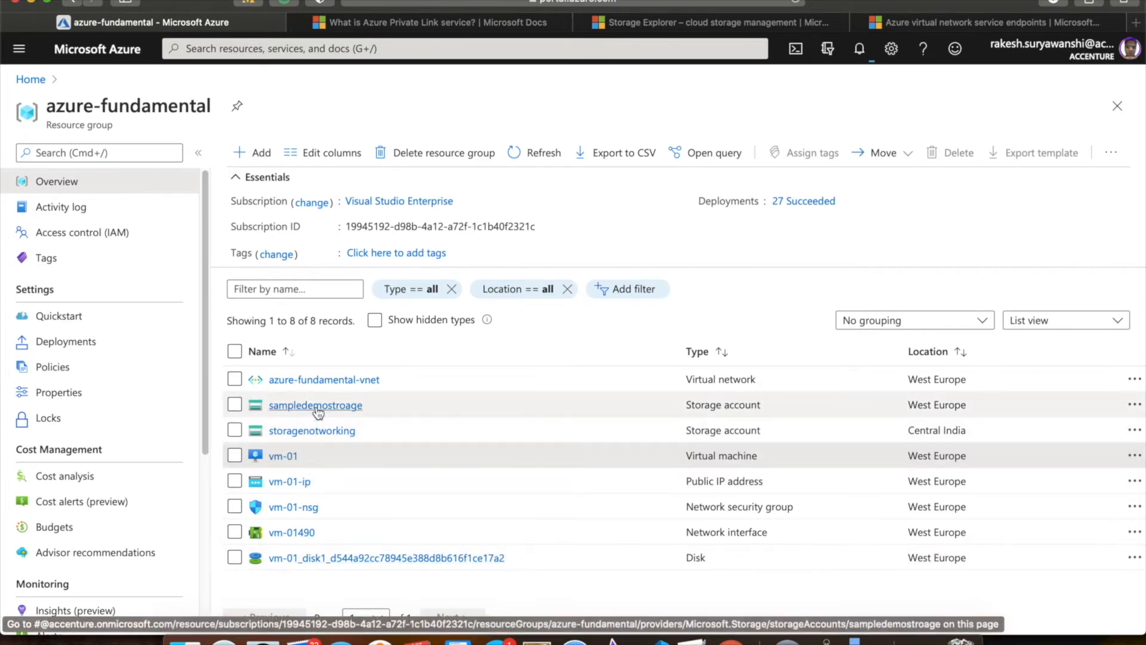
- Open the Firewalls and virtual networks settings of the sampledemostroage storage account
left_click(316, 406)
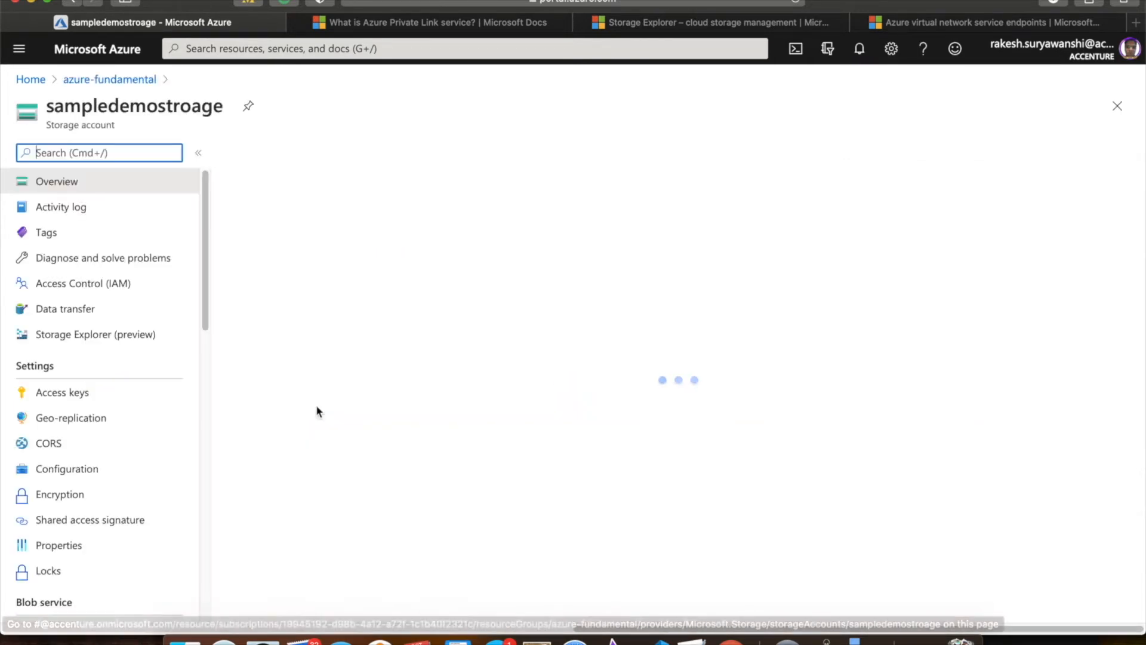
left_click_drag(205, 281, 205, 313)
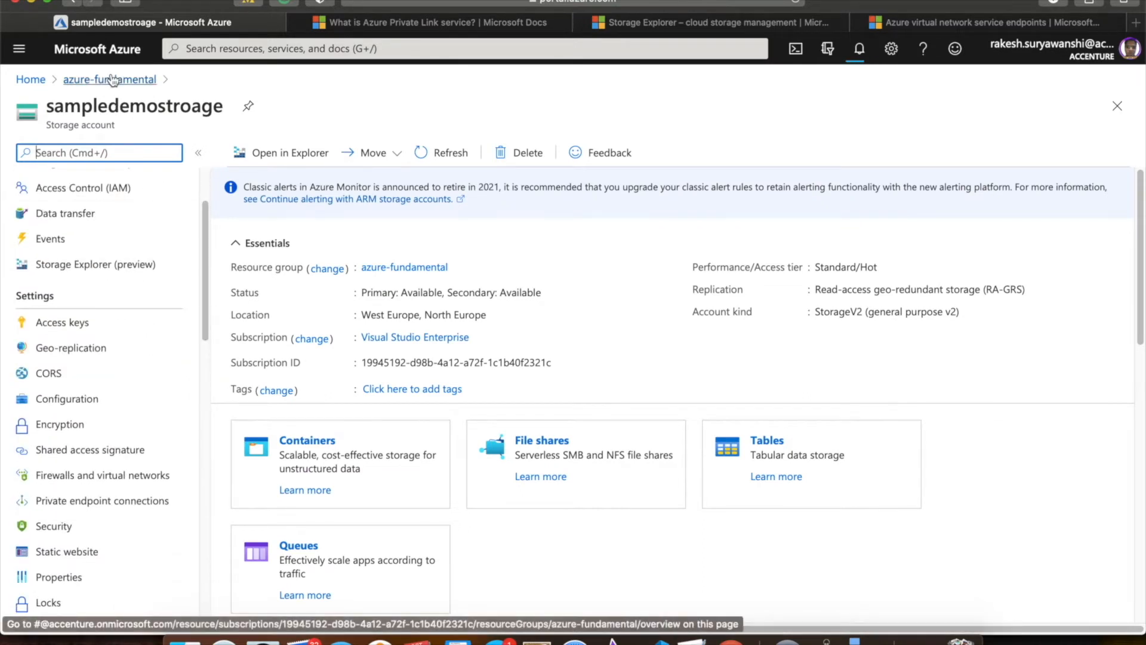
left_click(135, 475)
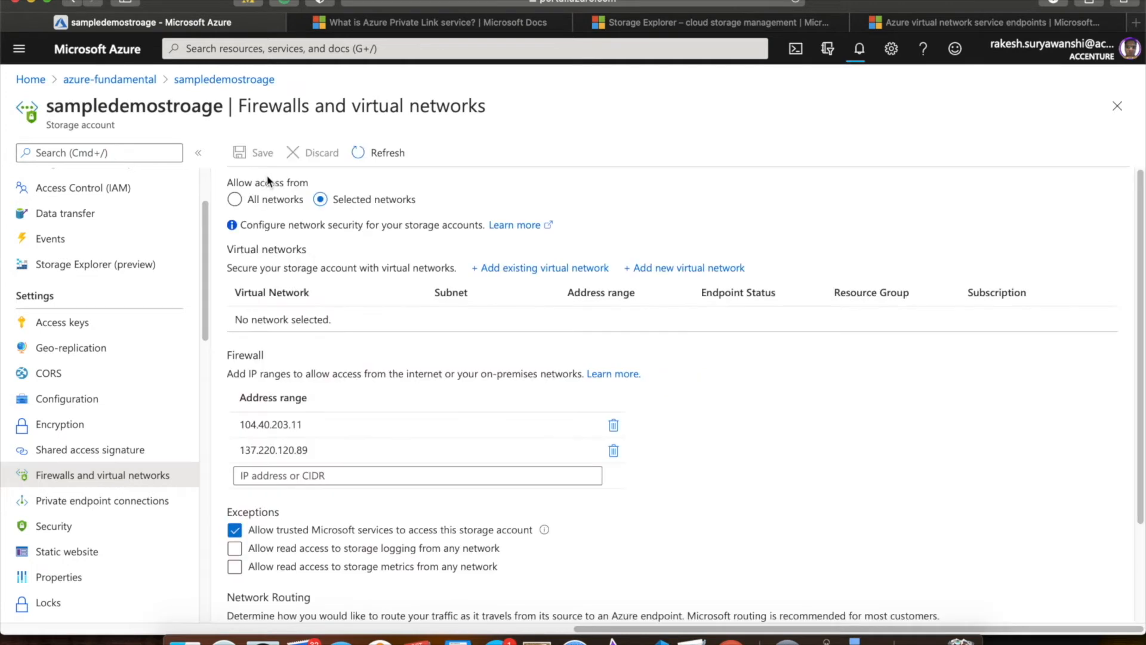
- With access limited to selected networks, remove both allowed IP addresses from the storage account firewall and save the settings
left_click(235, 198)
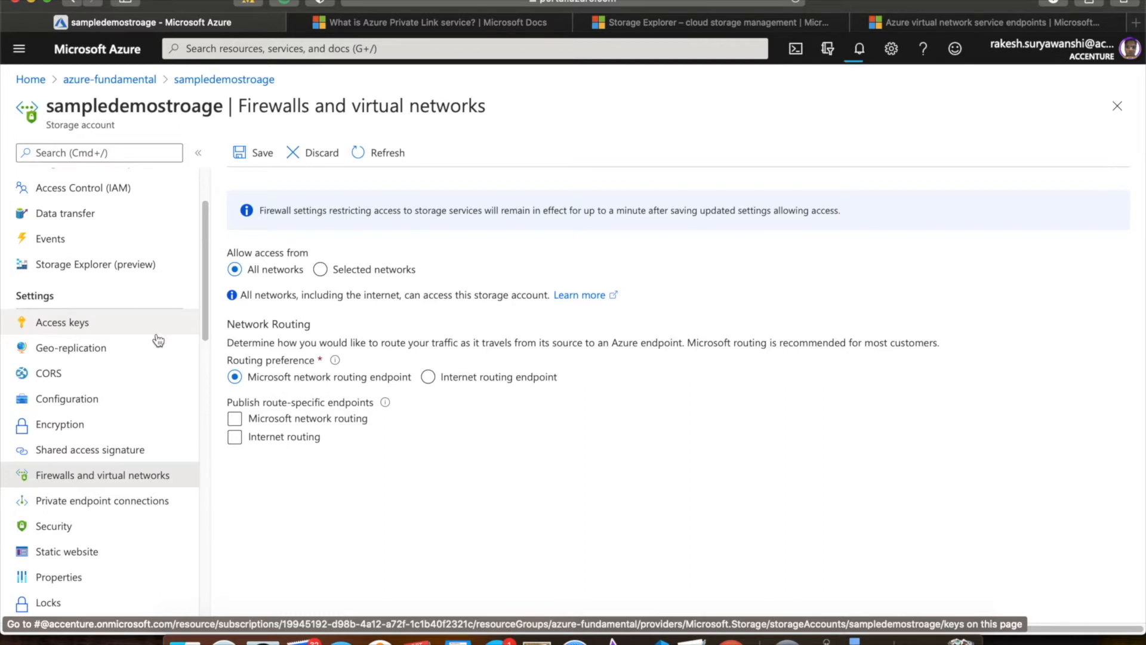
left_click(320, 270)
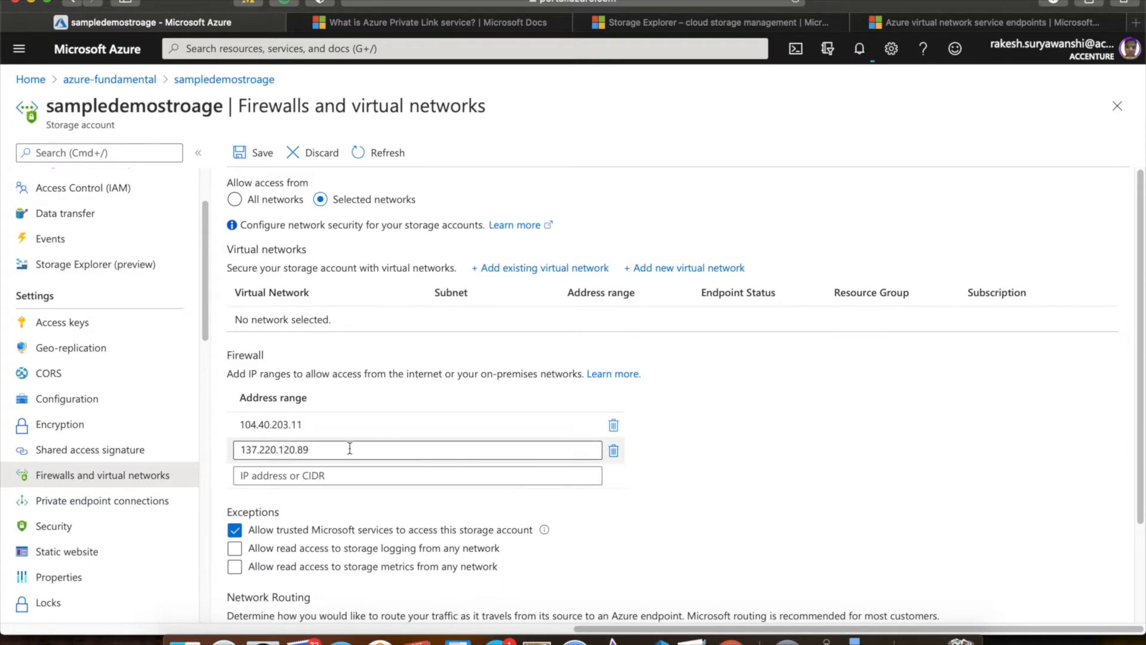
left_click_drag(343, 448, 205, 439)
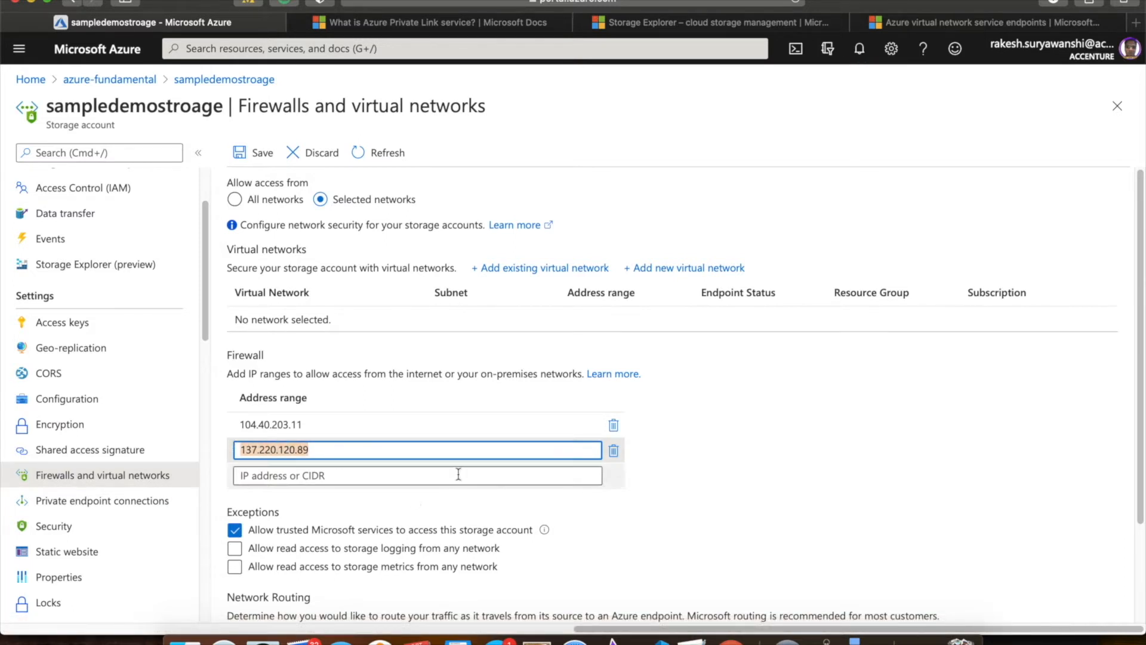
left_click(613, 451)
left_click(613, 443)
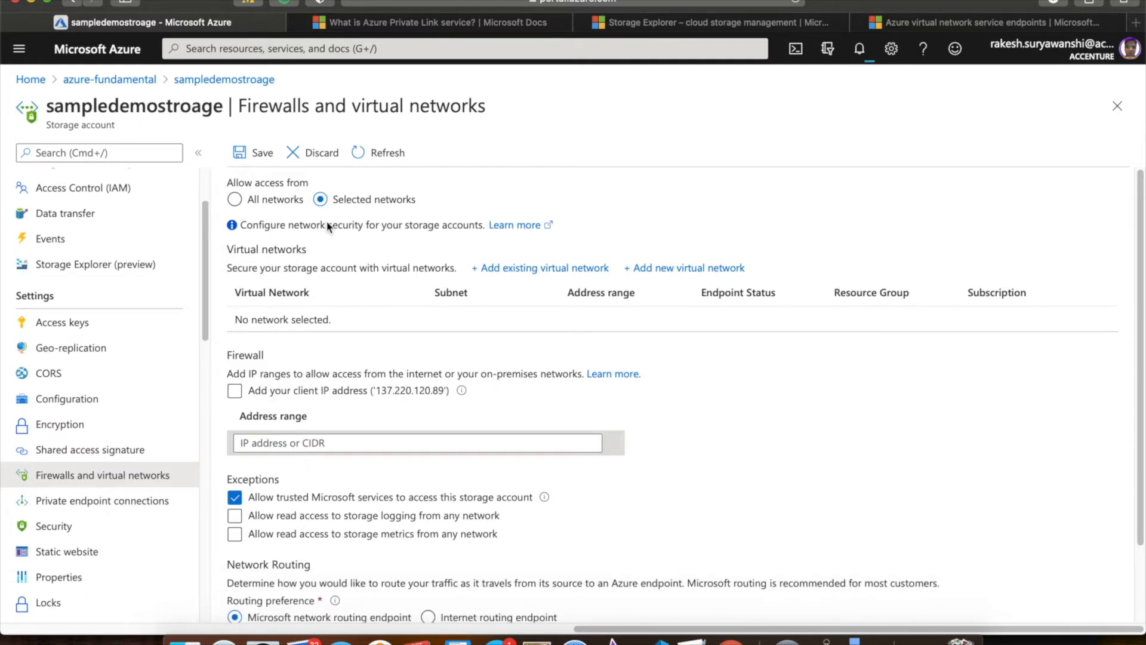
left_click(250, 153)
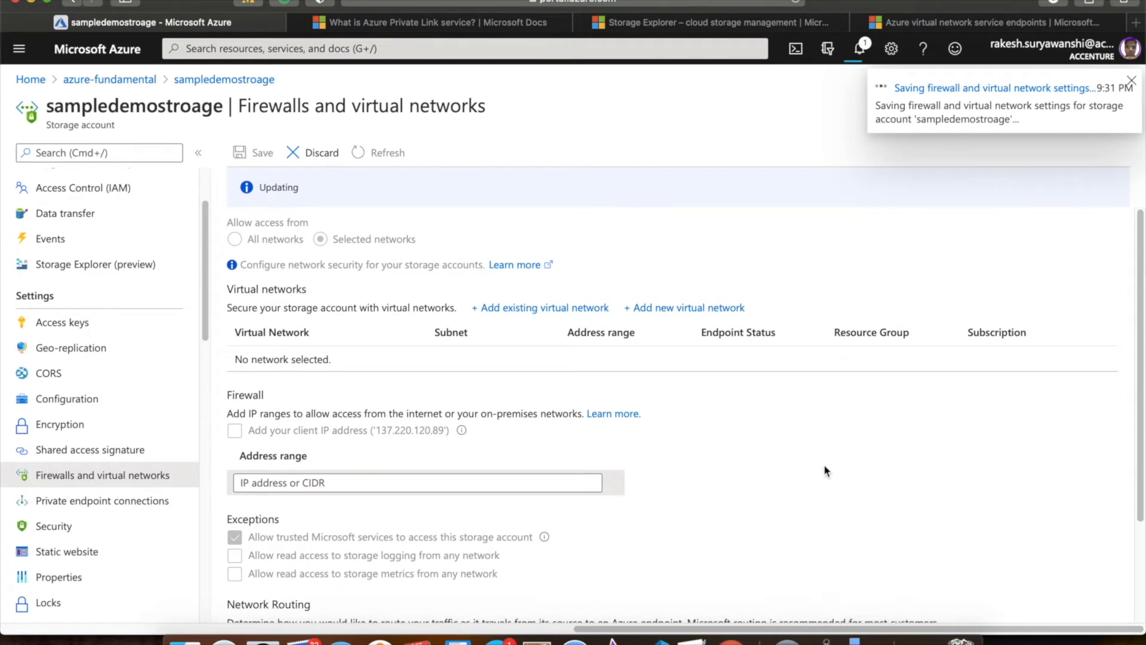
- Switch to Microsoft Azure Storage Explorer, refresh the sampledemostroage account and try to list its blob containers
left_click(866, 638)
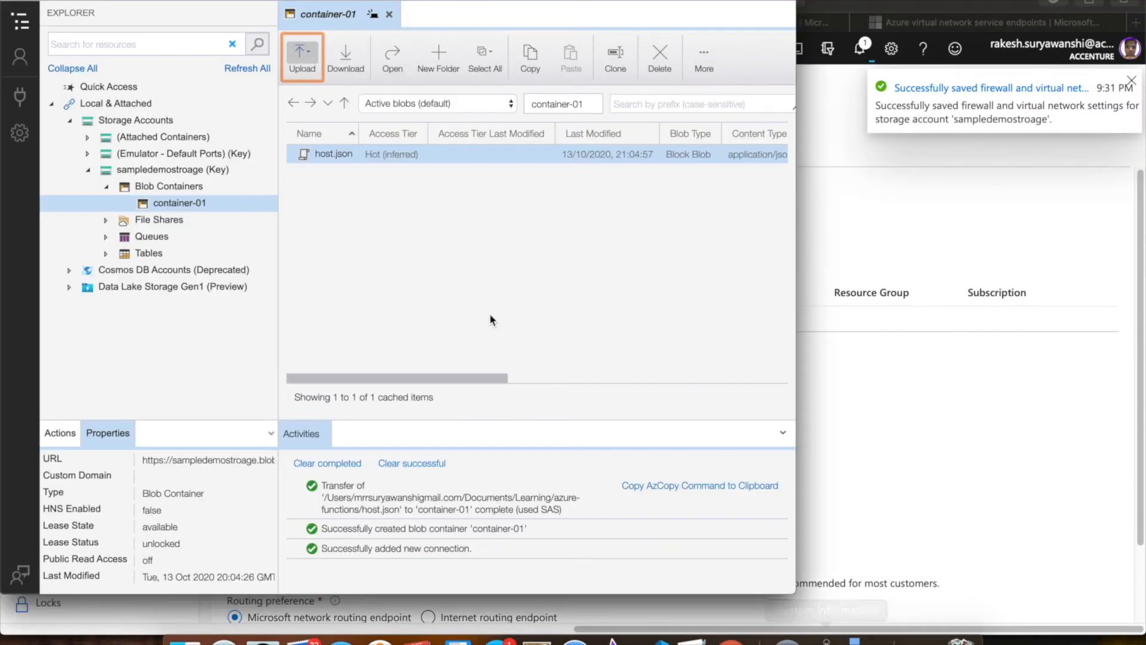
left_click(178, 171)
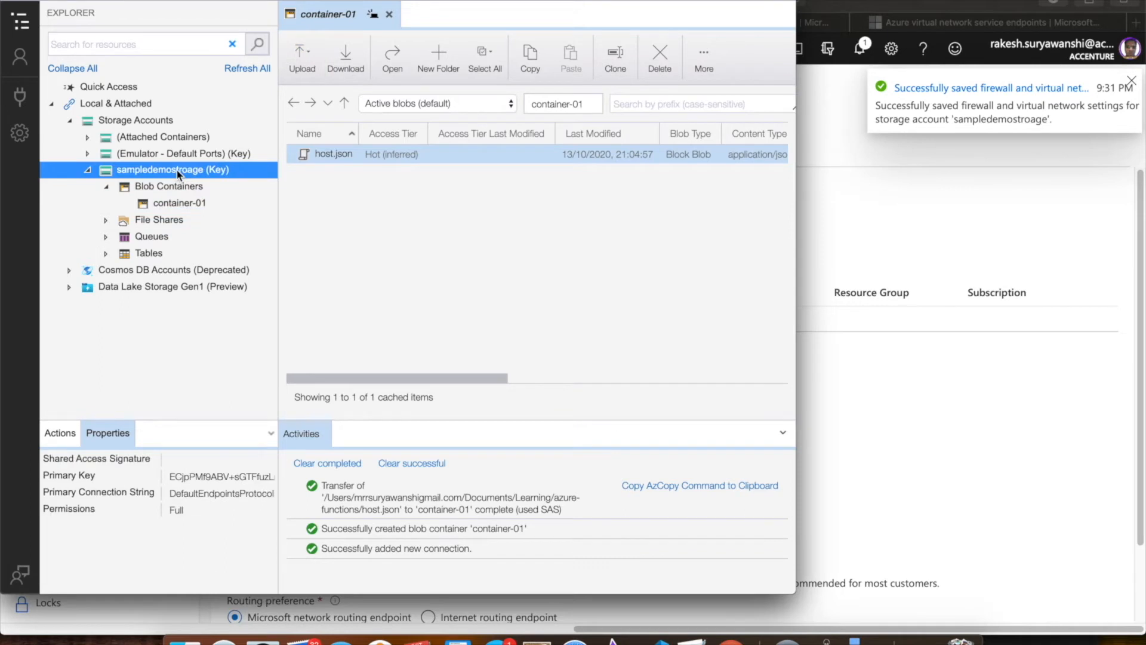
right_click(178, 172)
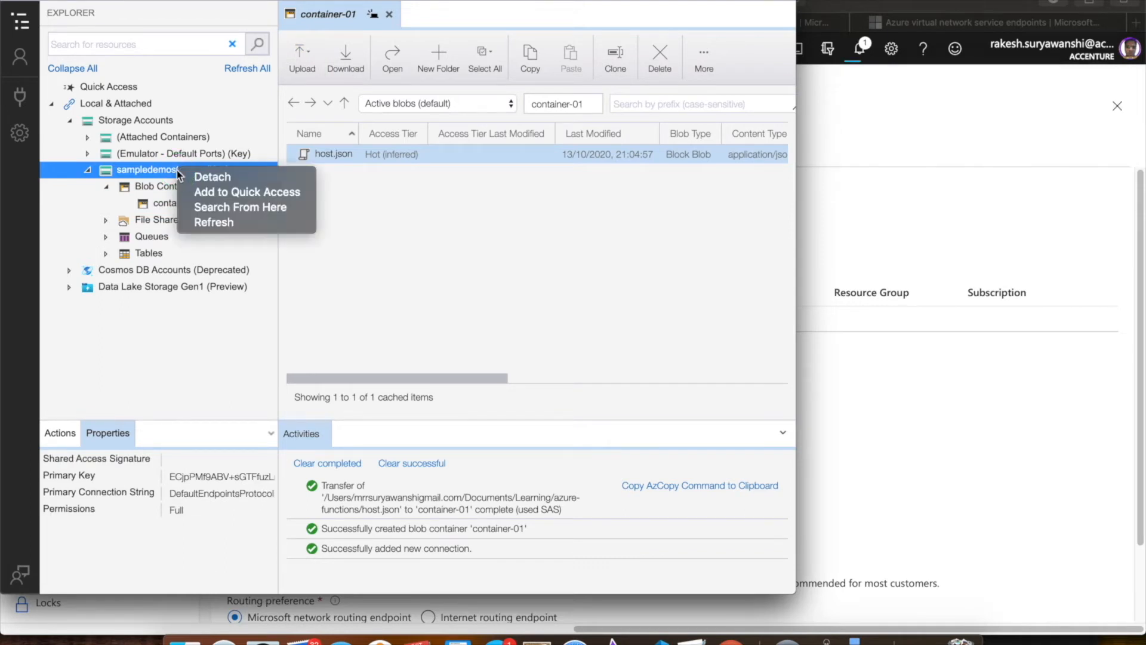
left_click(219, 223)
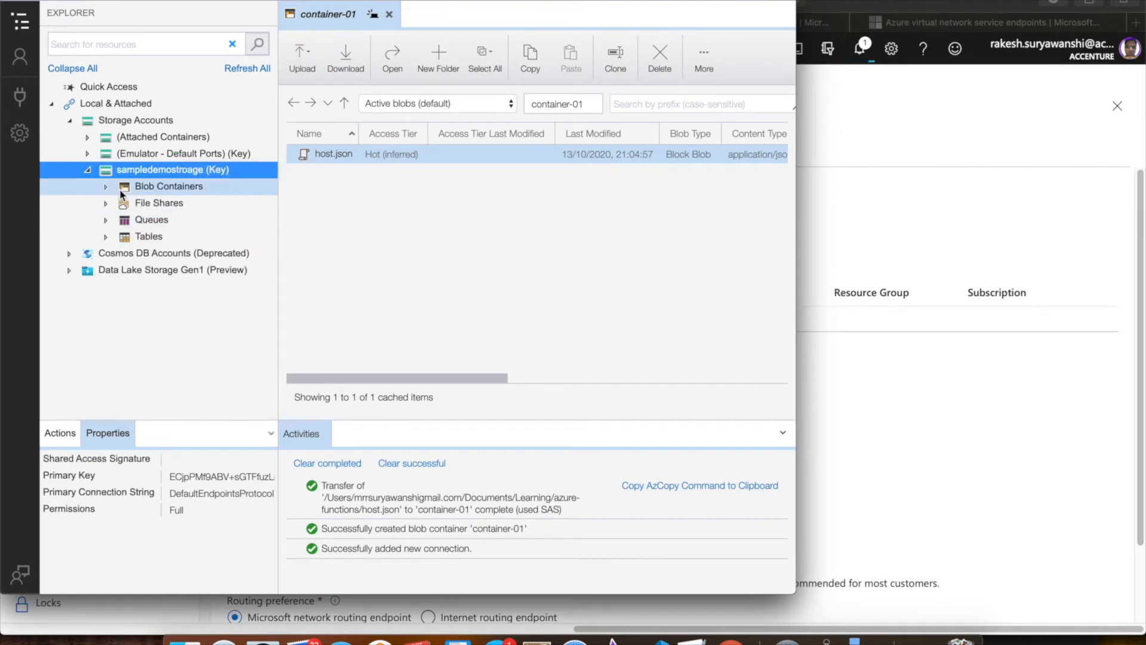
left_click(105, 186)
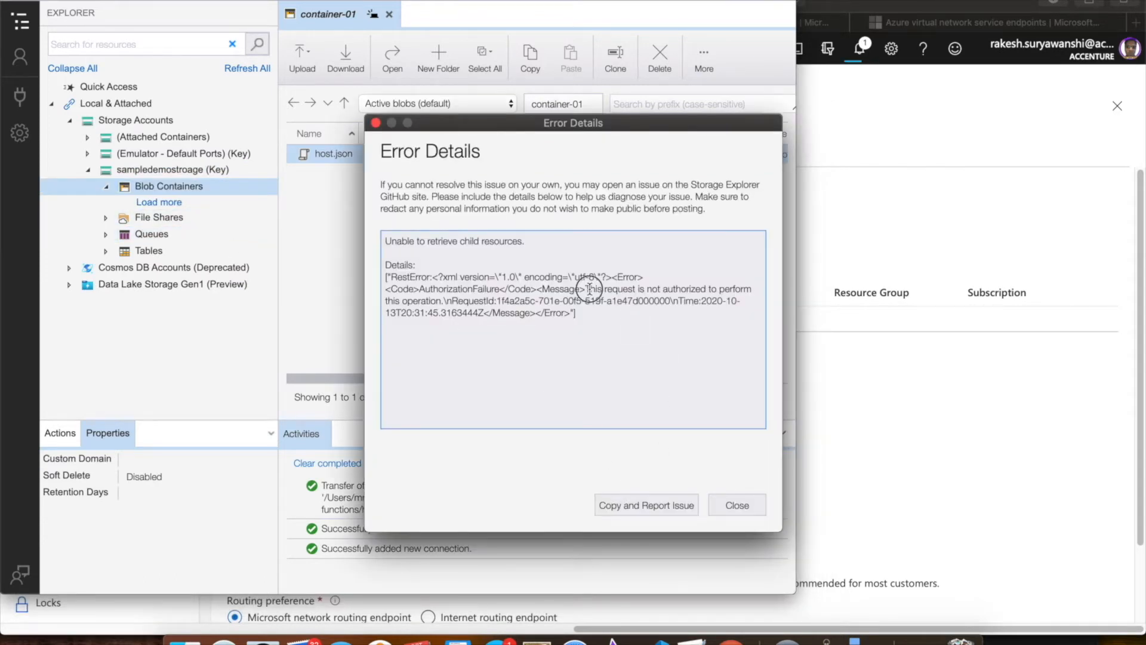
left_click_drag(590, 289, 575, 313)
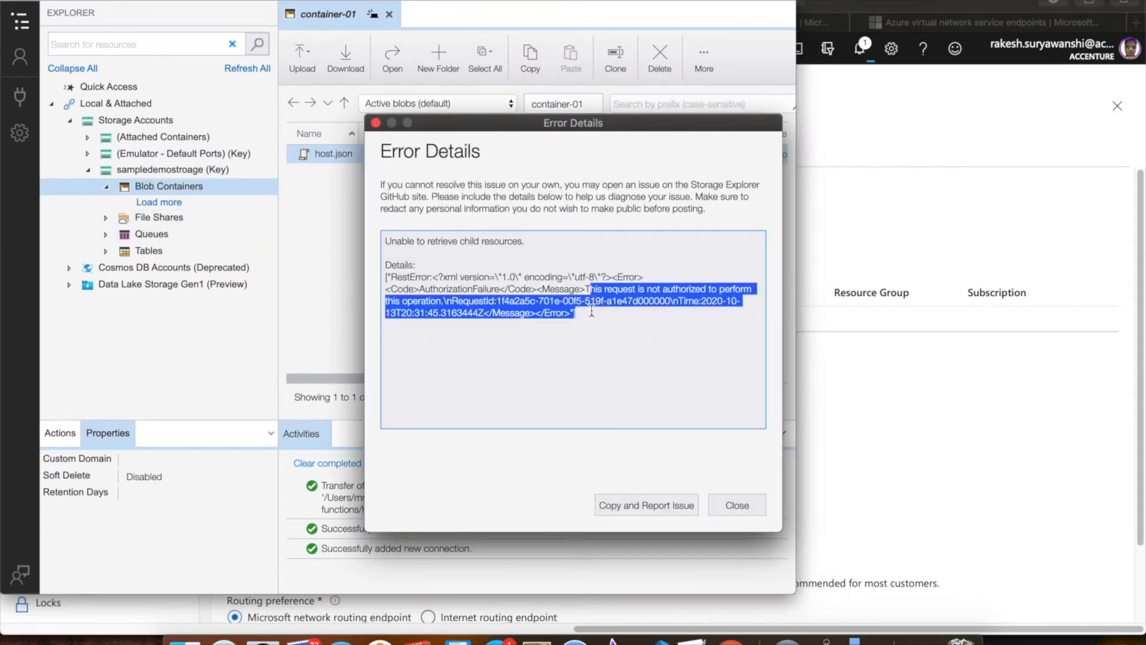
left_click(736, 507)
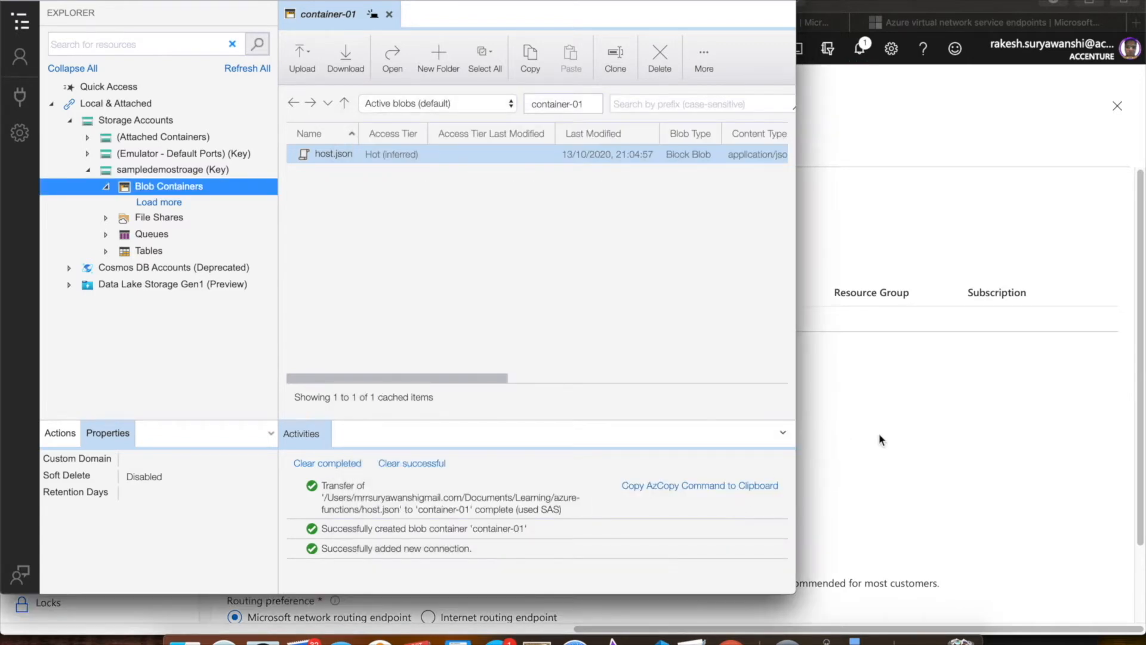
- Switch back to the Azure portal, allow the client IP address 137.220.120.89 through the storage account firewall and save
left_click(879, 435)
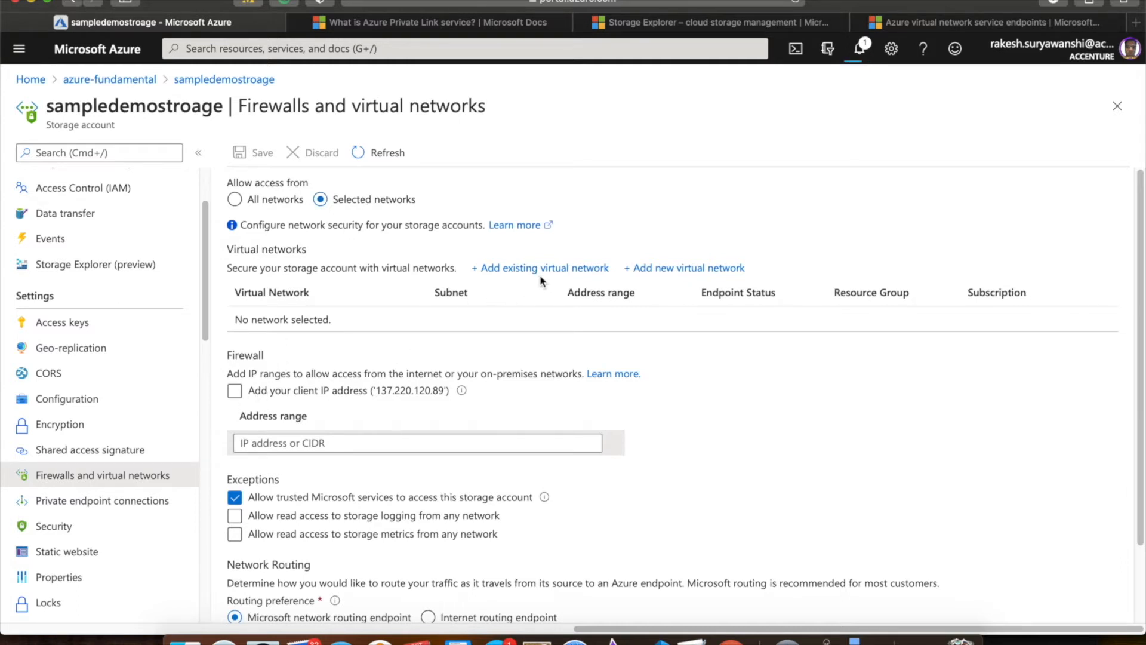
left_click(237, 393)
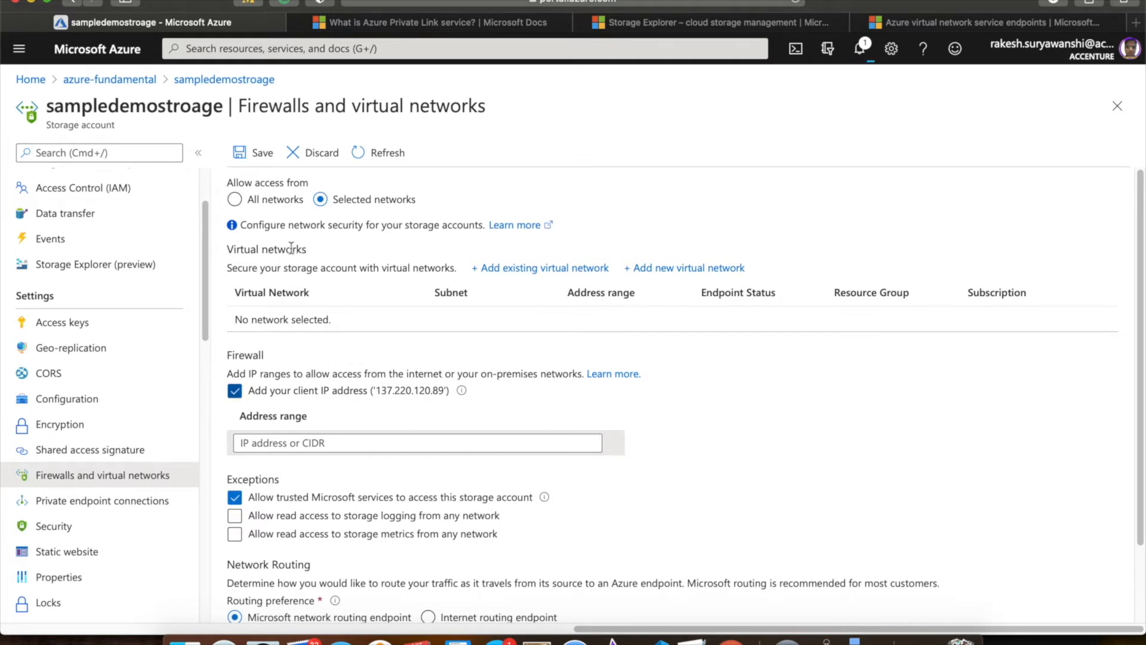
left_click(251, 153)
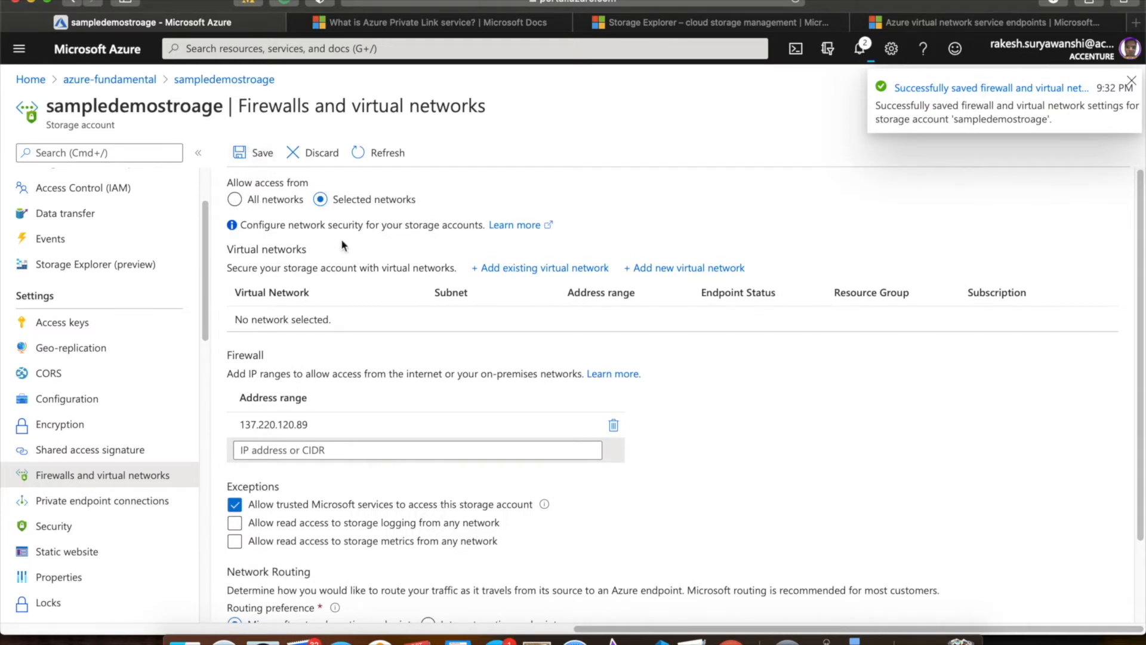
left_click(247, 152)
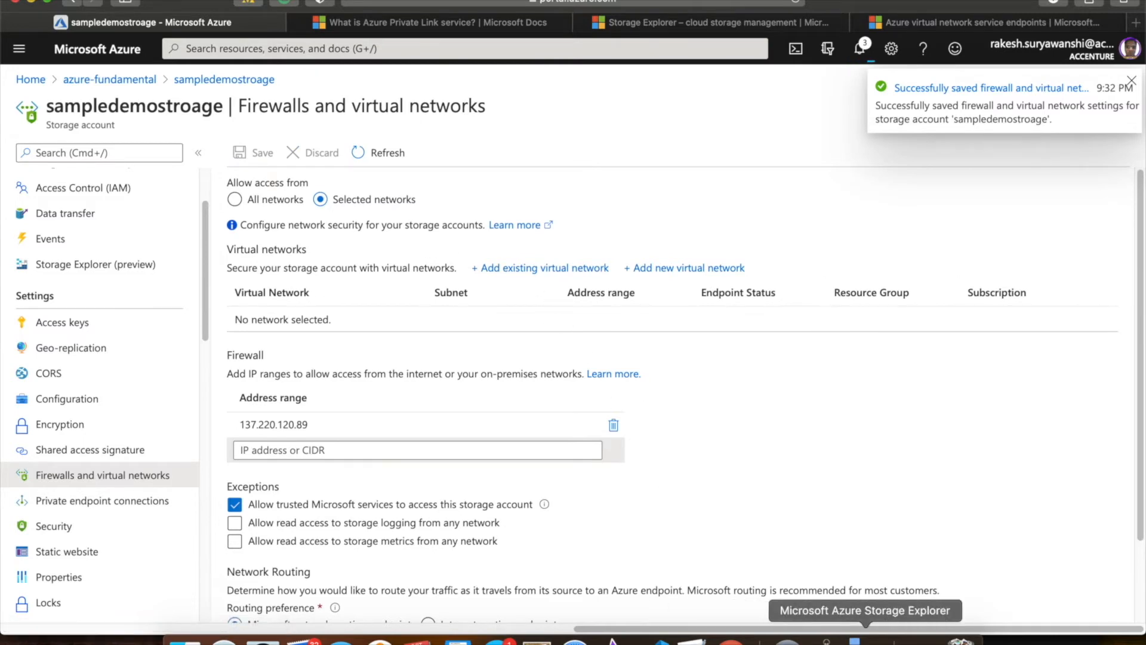
- In Microsoft Azure Storage Explorer, refresh the blob containers and view the contents of container-01, then return to the Azure portal
left_click(865, 636)
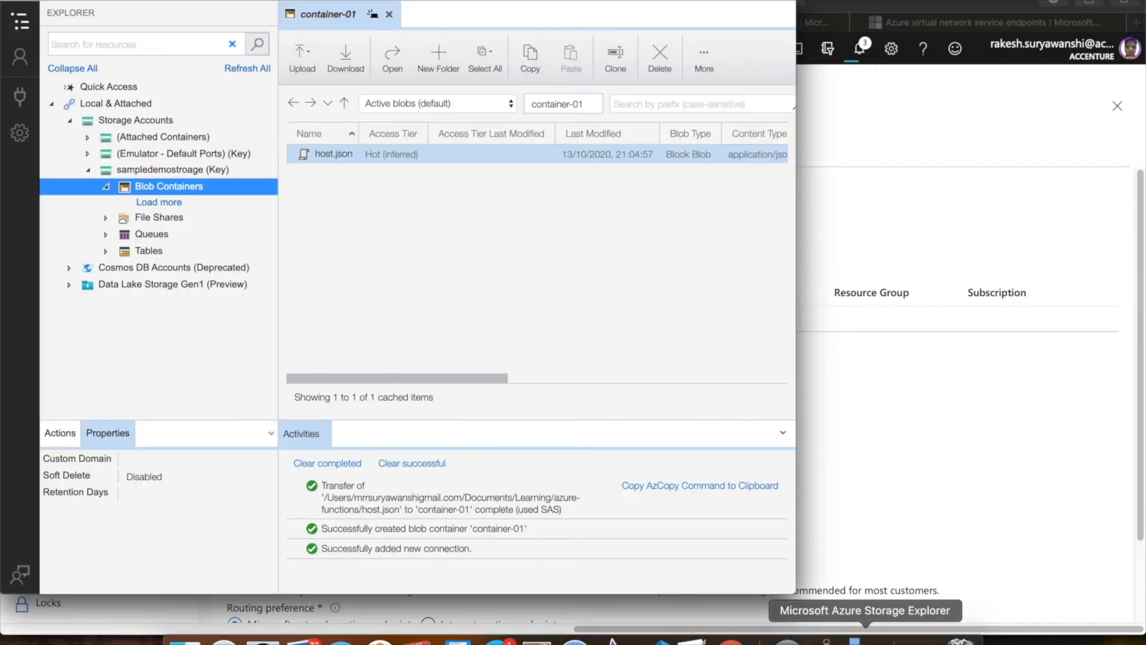
right_click(154, 195)
left_click(203, 276)
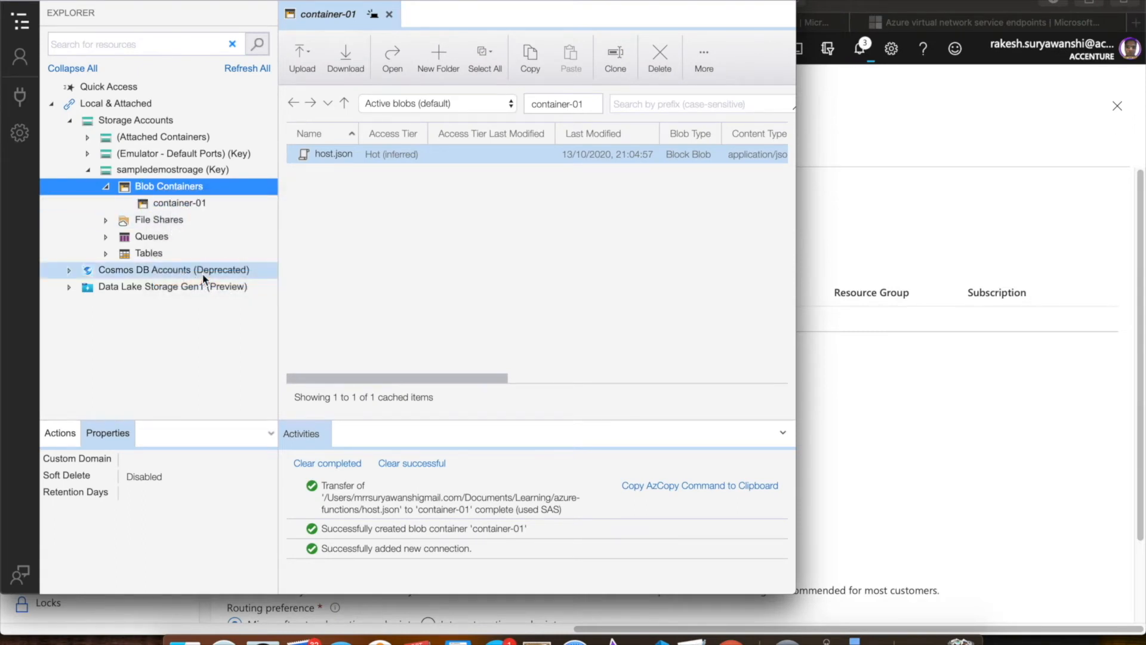
left_click(156, 204)
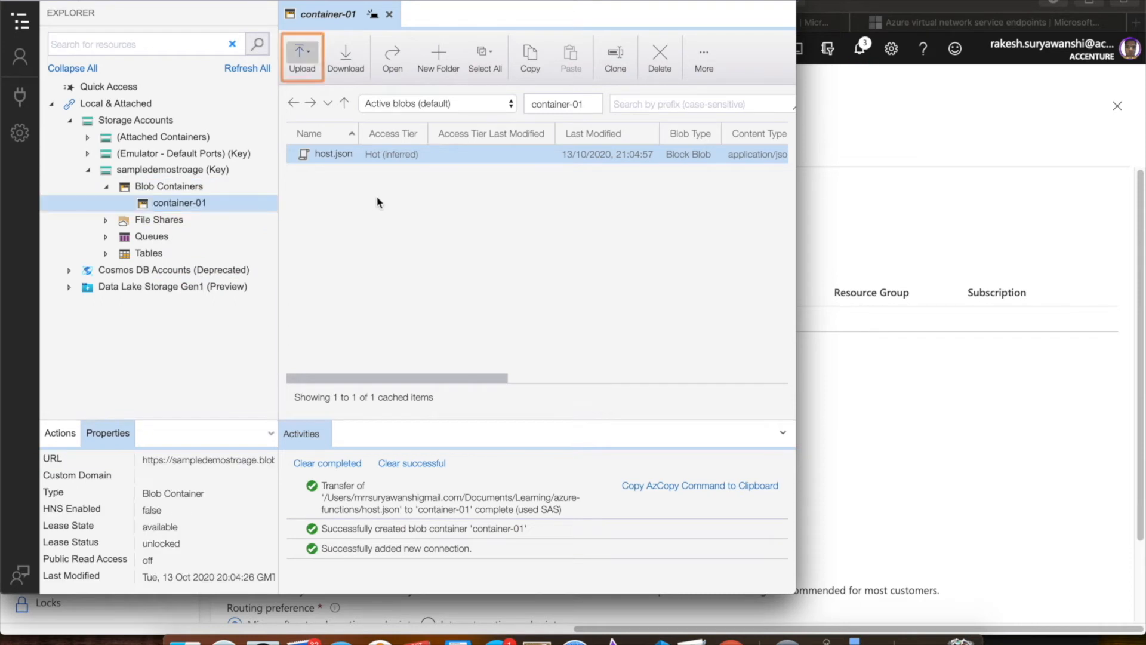
left_click(878, 394)
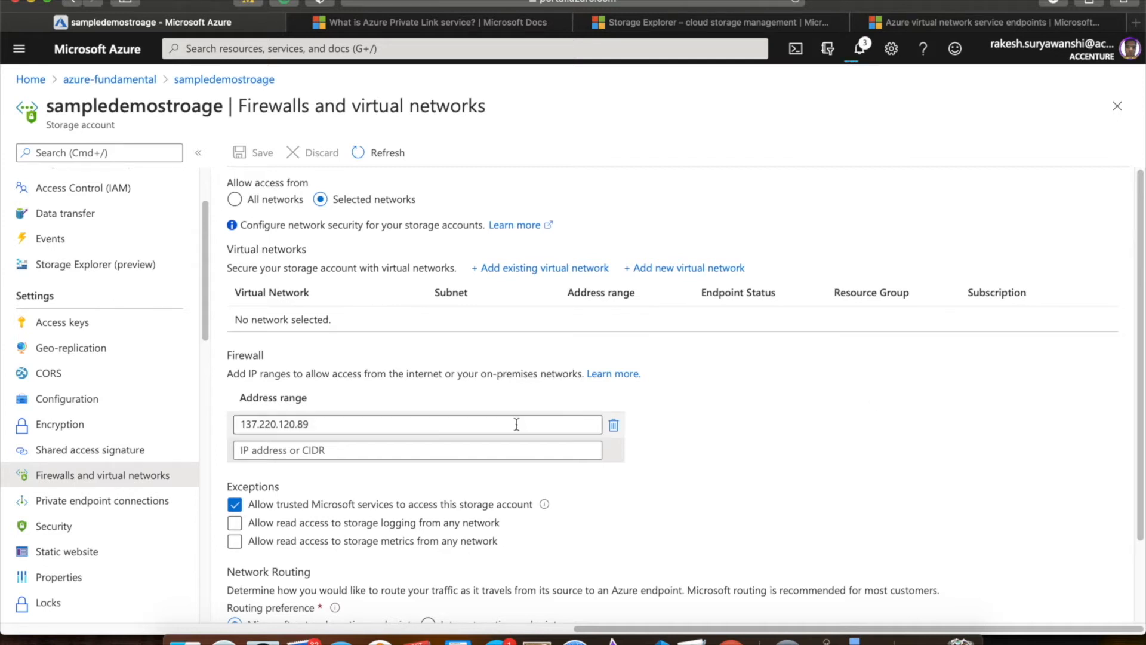
left_click(392, 408)
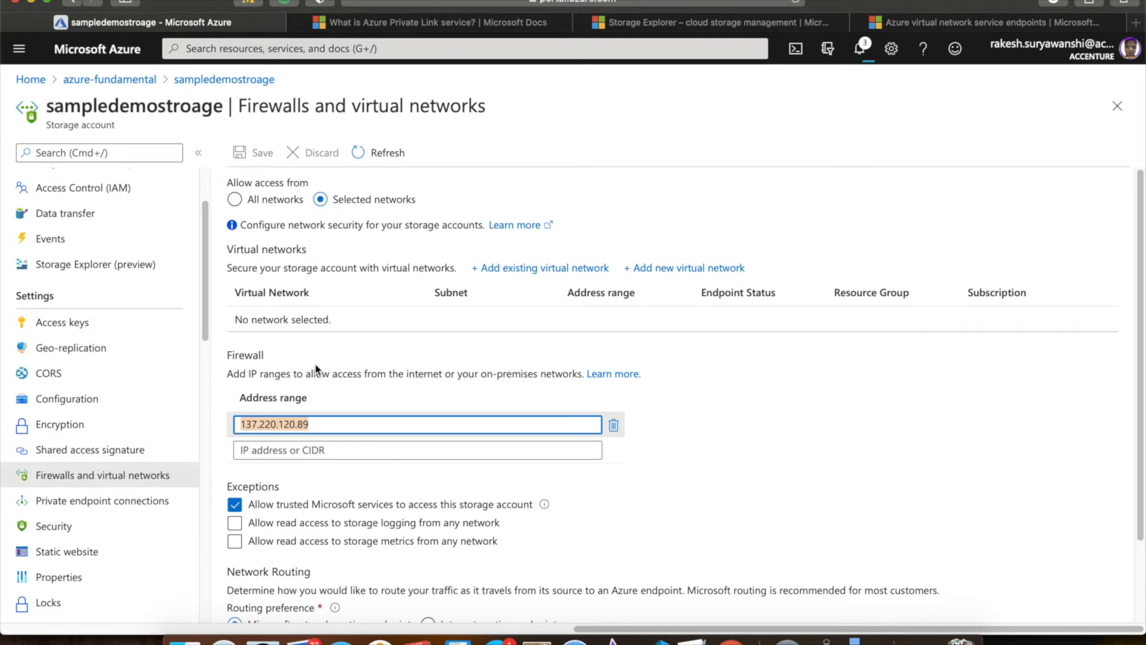
left_click(539, 269)
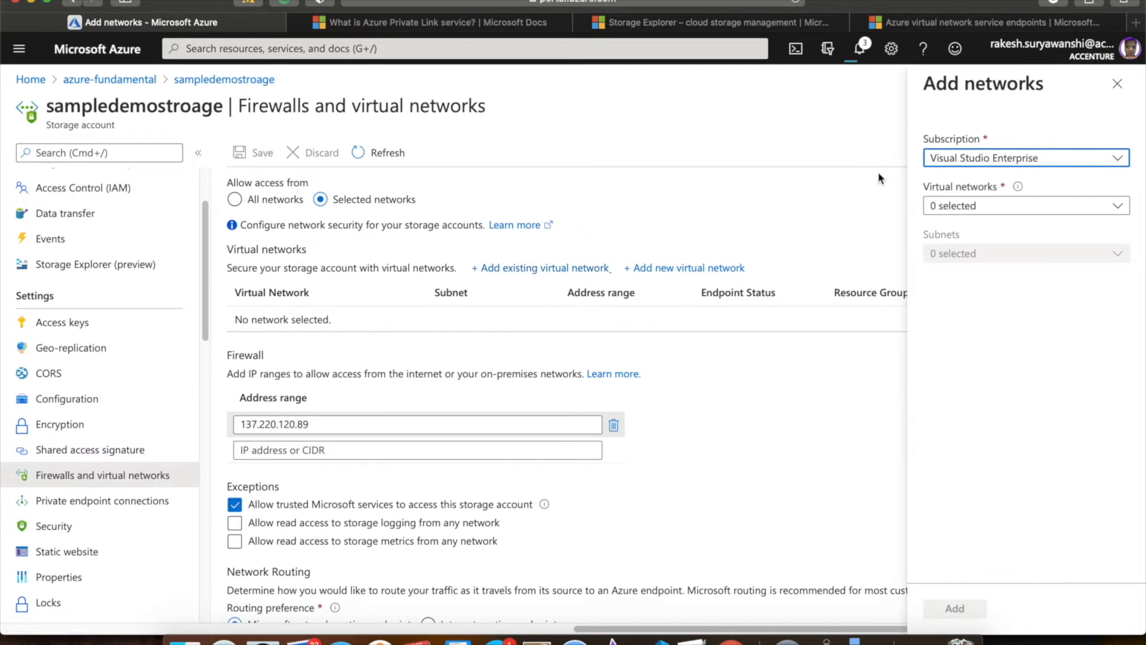
left_click(991, 163)
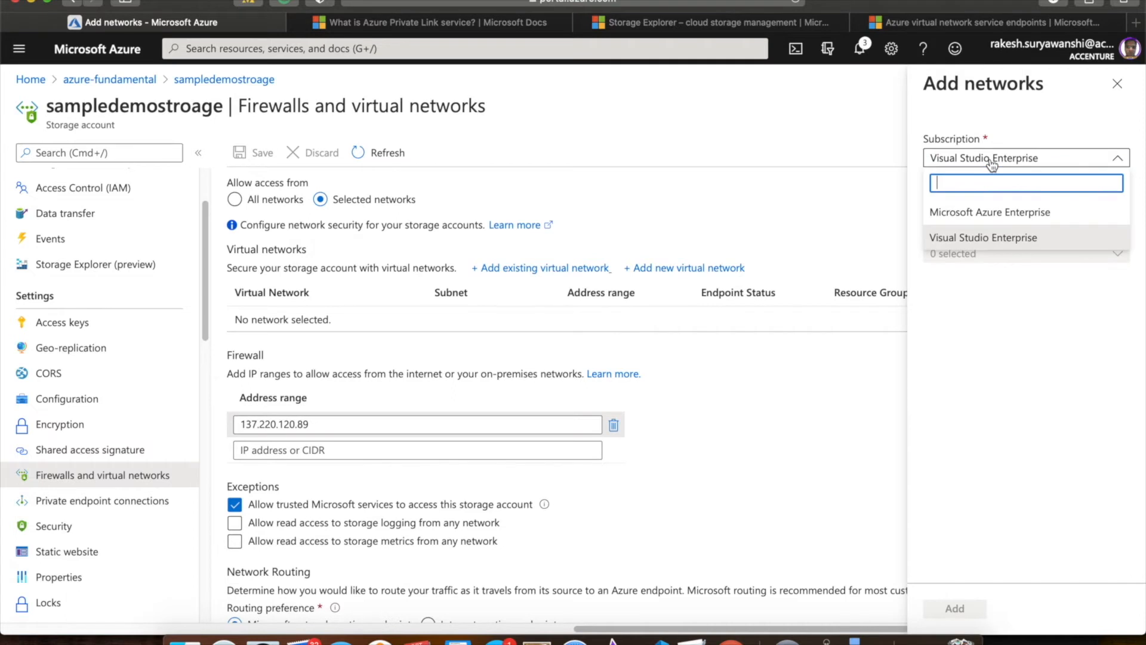
left_click(992, 163)
left_click(986, 207)
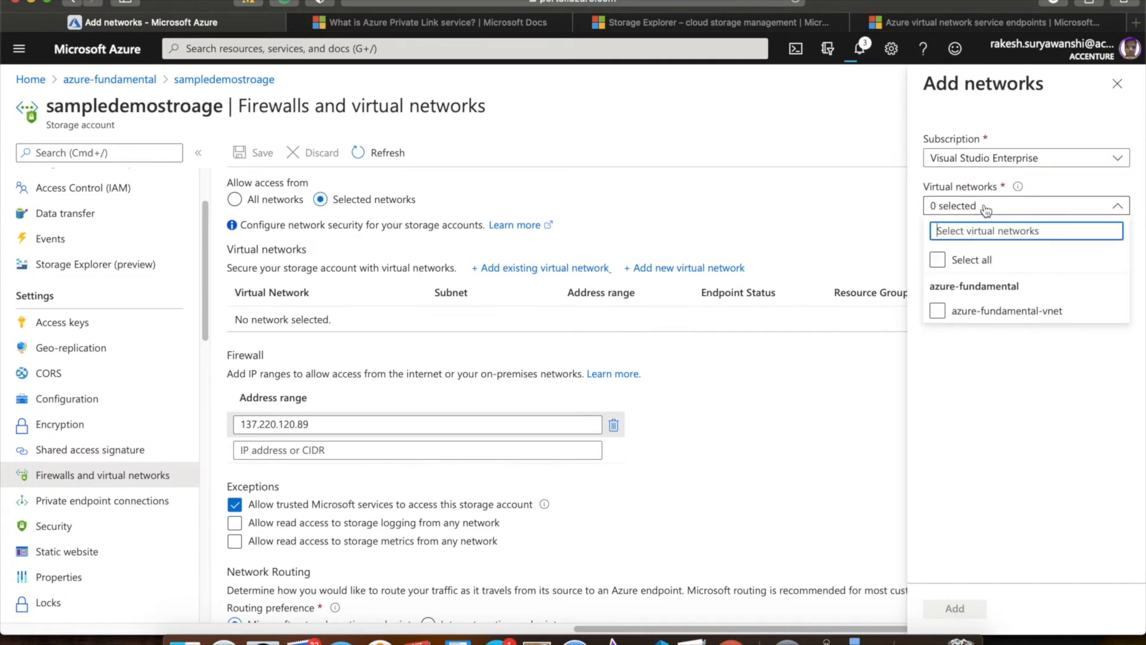
left_click(953, 318)
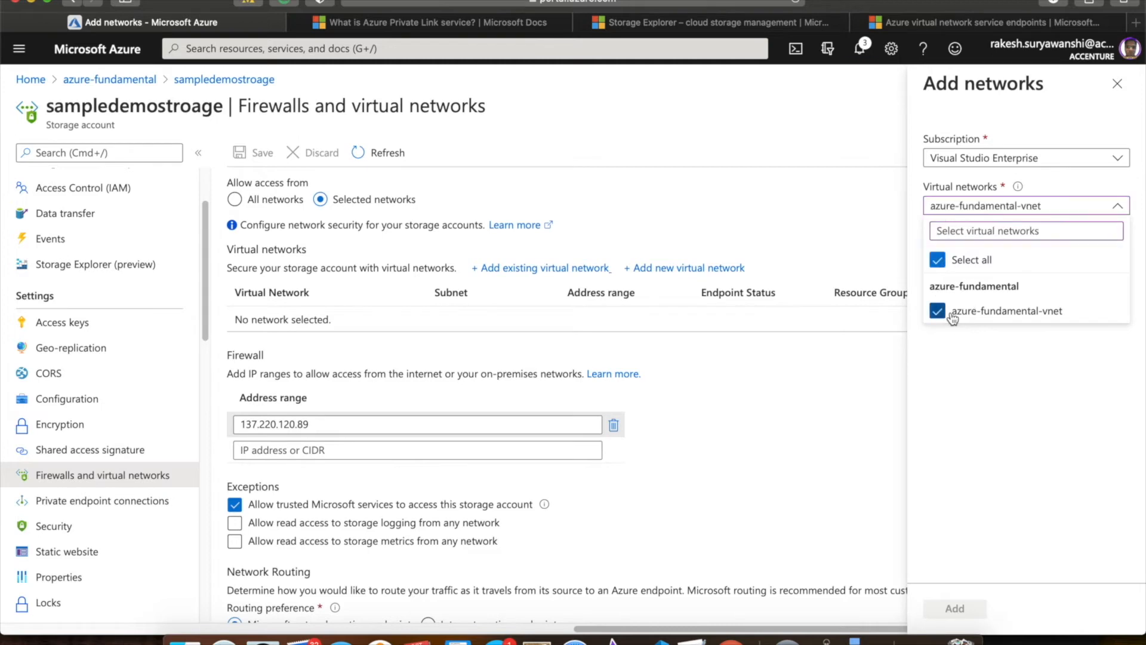
left_click(701, 257)
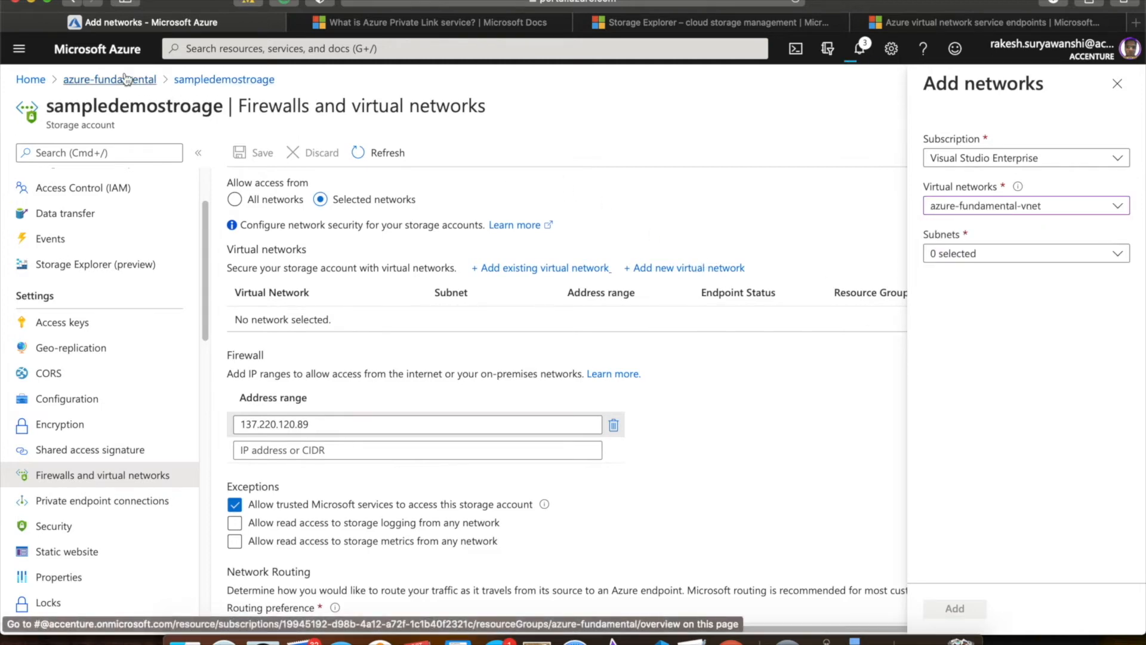
- Leave the storage account settings for the azure-fundamental resource group and open the service endpoints of the azure-fundamental-vnet virtual network
left_click(127, 79)
left_click(719, 333)
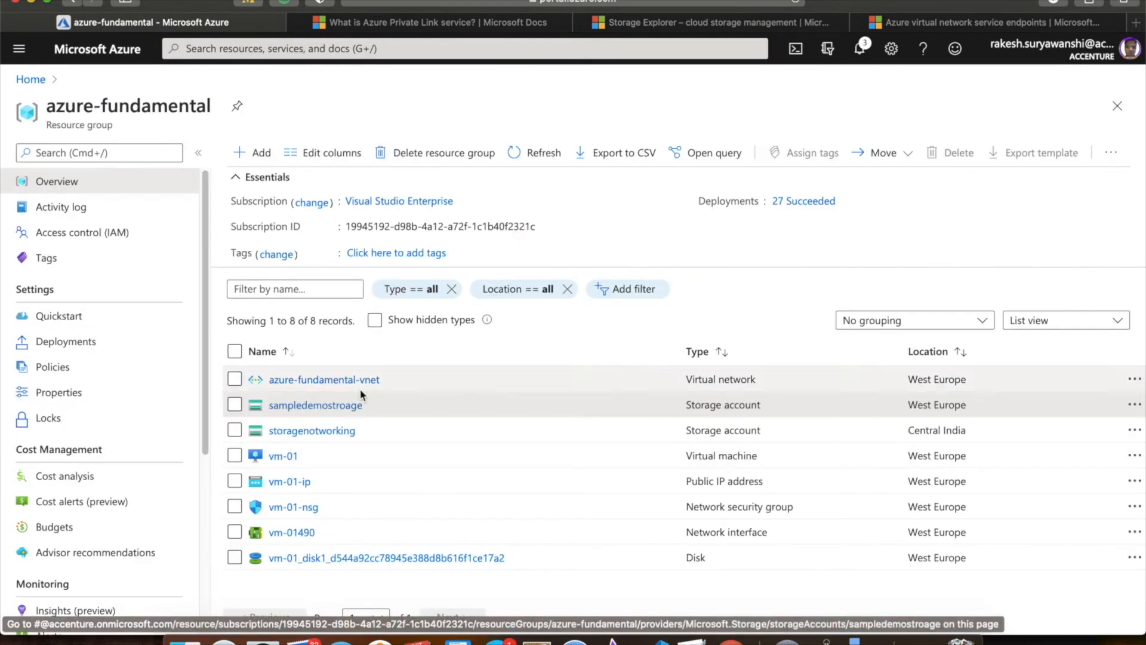
left_click(359, 379)
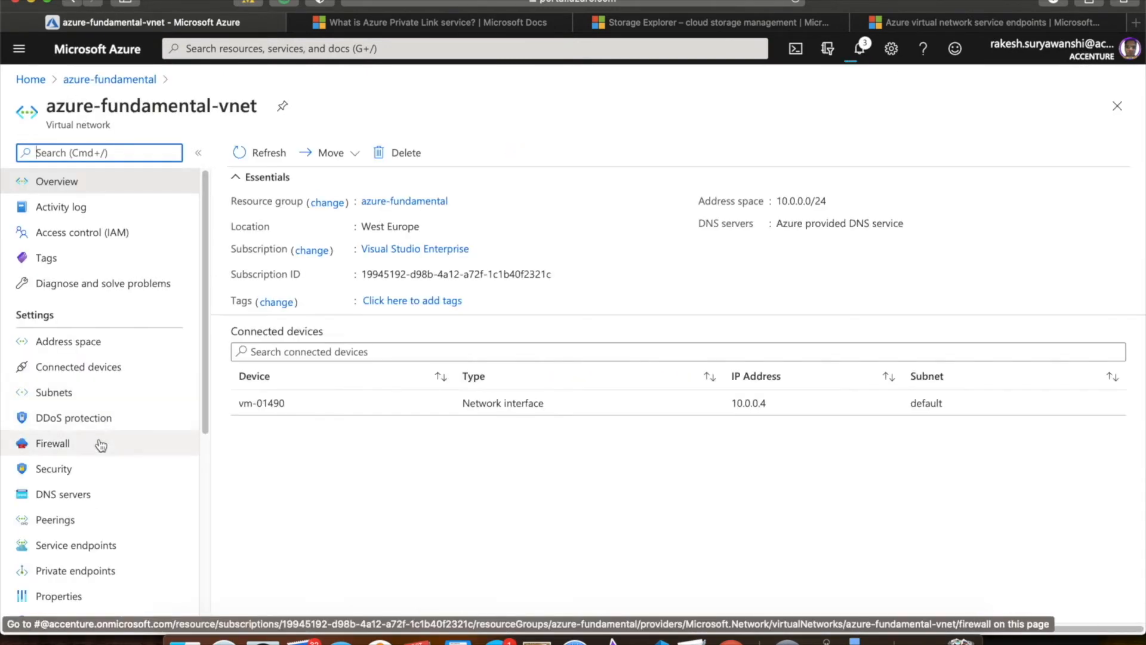
left_click(92, 544)
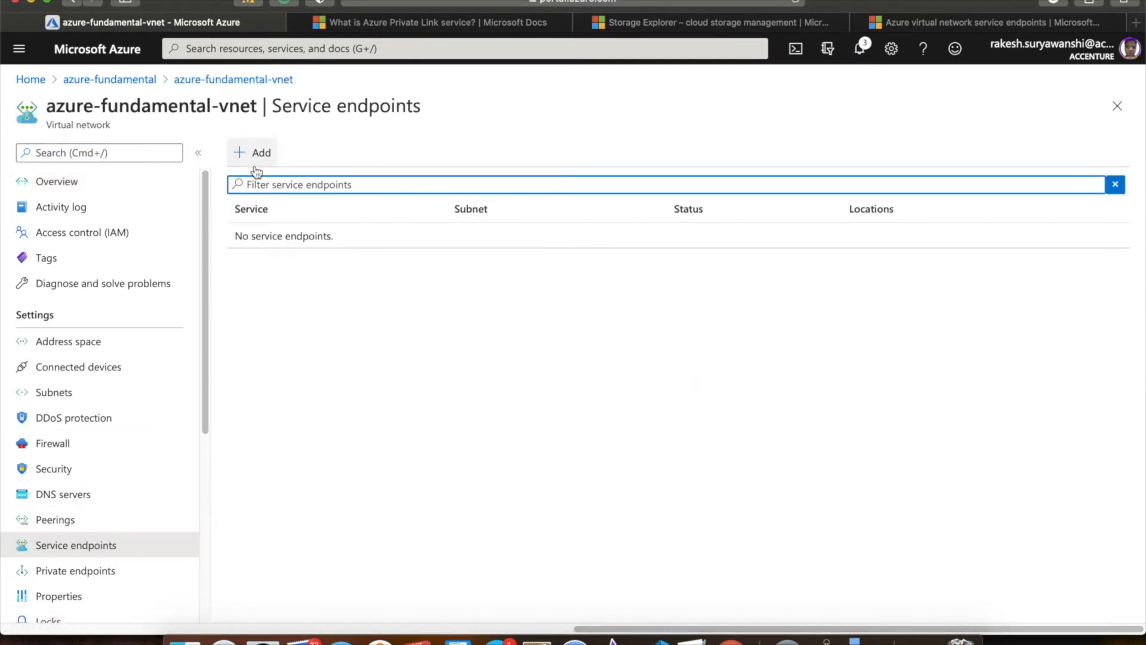
- Return to the azure-fundamental resource group and open the firewall and virtual network settings of the sampledemostroage storage account
left_click(99, 570)
left_click(100, 548)
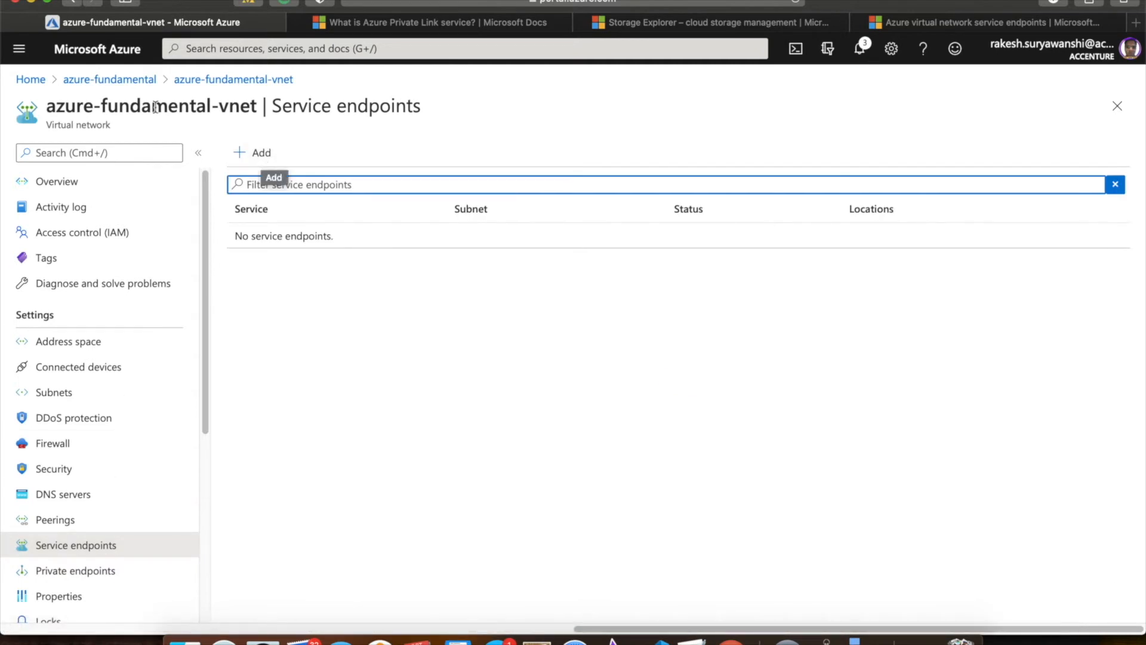
left_click(112, 80)
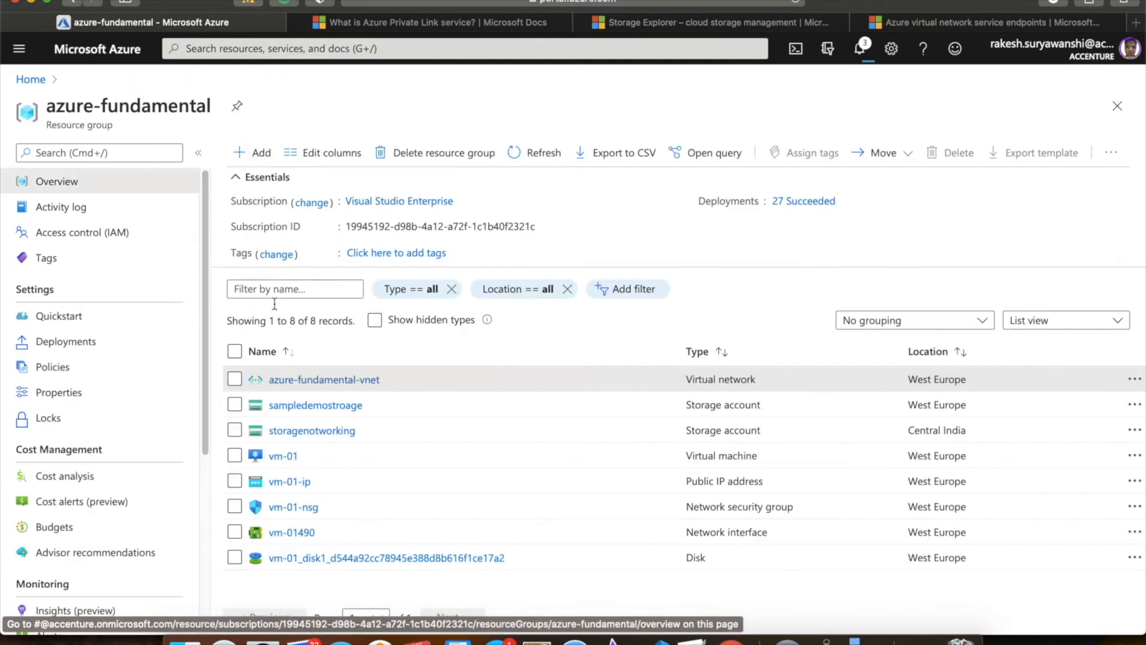
left_click(325, 406)
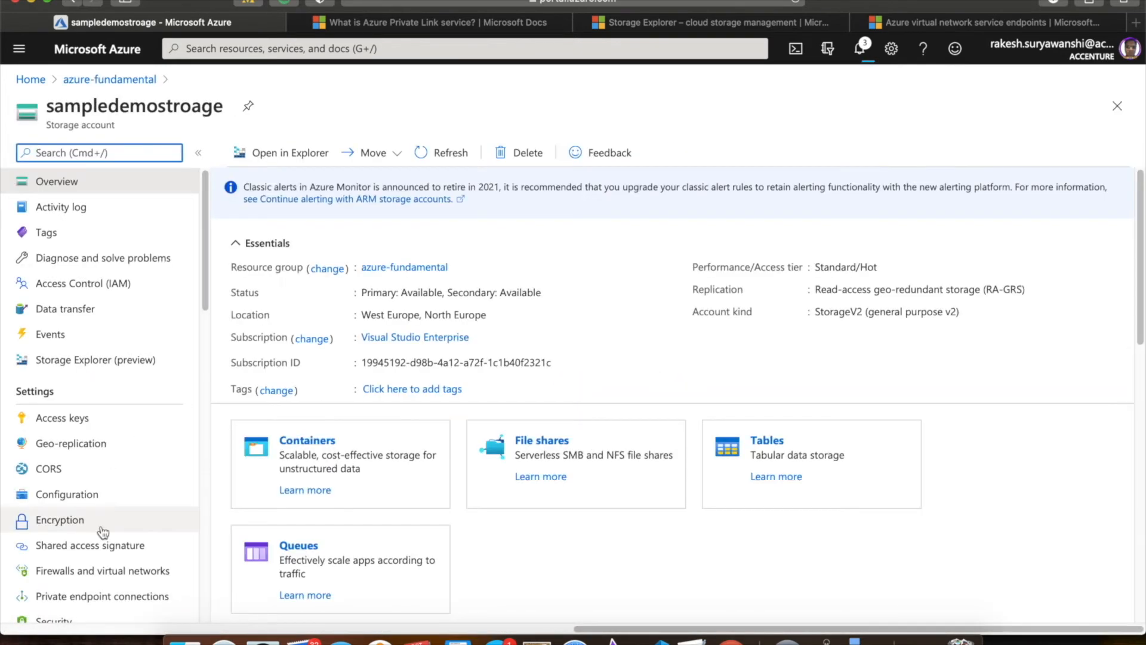
left_click(108, 572)
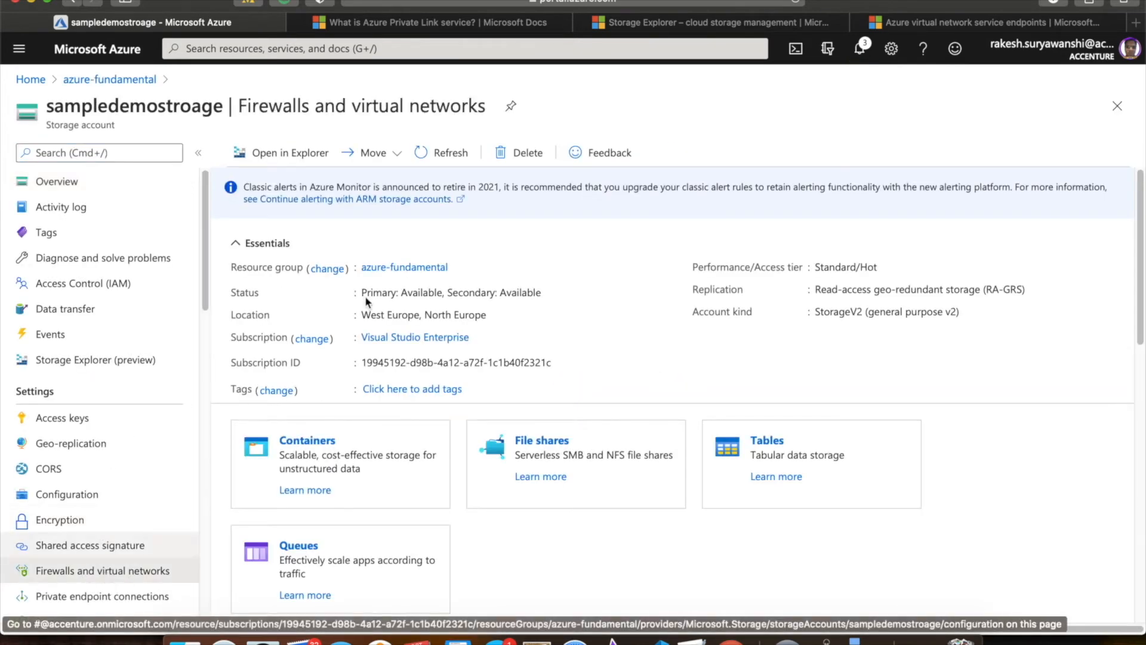
- Start adding an existing virtual network to the storage account, selecting azure-fundamental-vnet and its default subnet
left_click(506, 268)
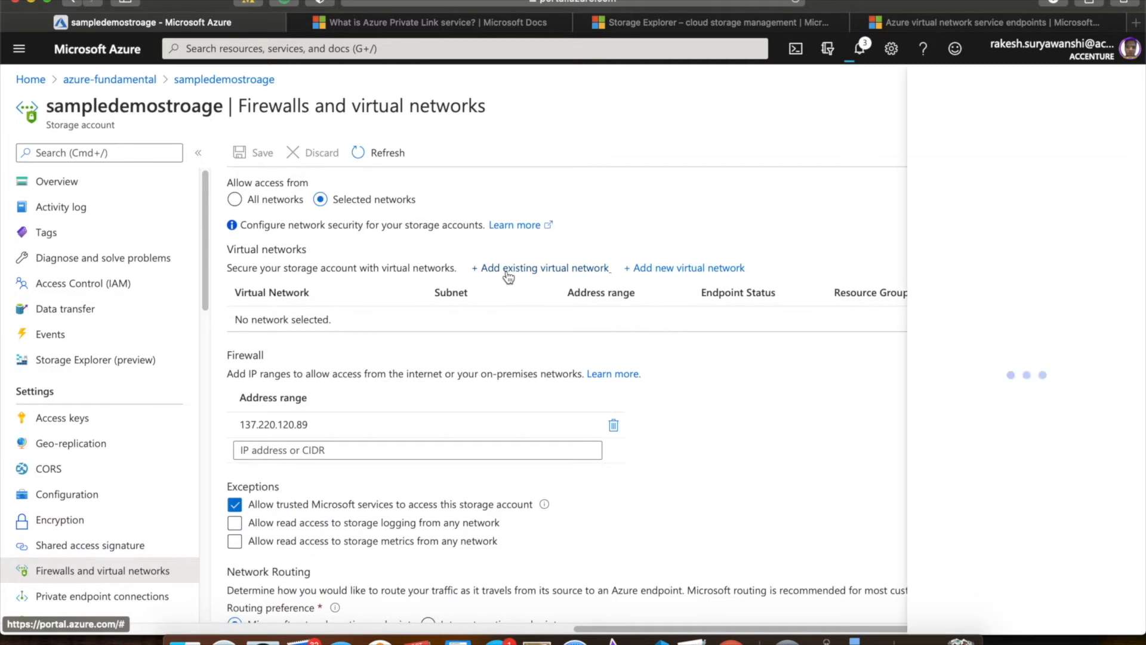
left_click(978, 205)
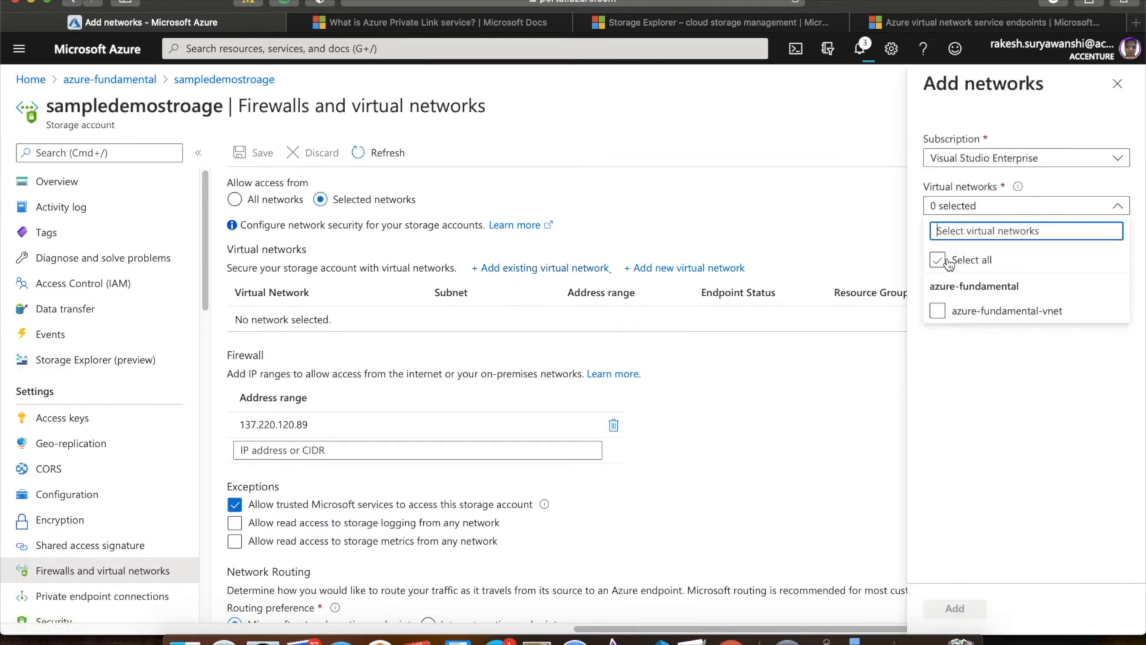
left_click(937, 260)
left_click(957, 354)
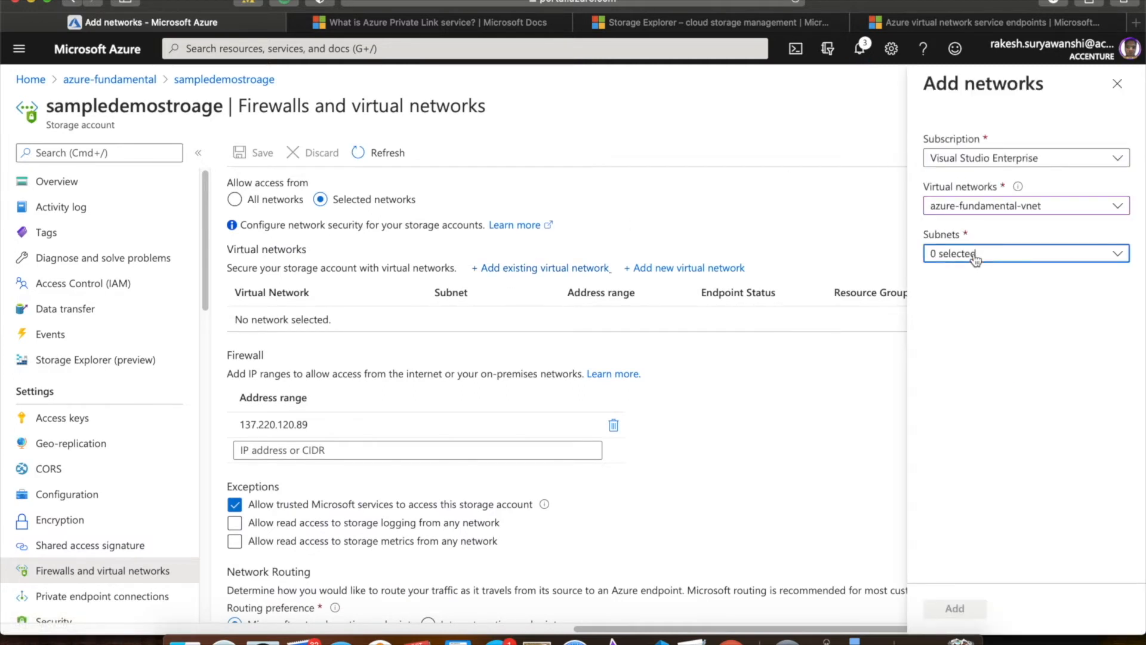
left_click(972, 254)
left_click(938, 309)
left_click(972, 405)
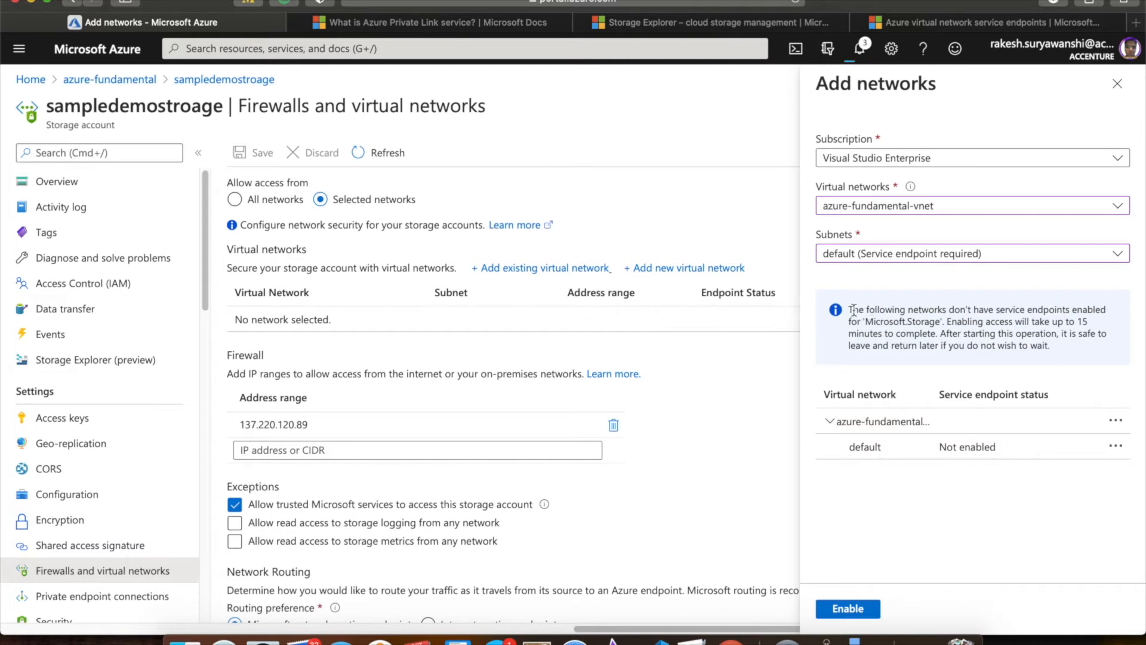
- Read the notice about missing service endpoints and enable the Microsoft.Storage service endpoint for the default subnet
left_click_drag(852, 309, 1106, 308)
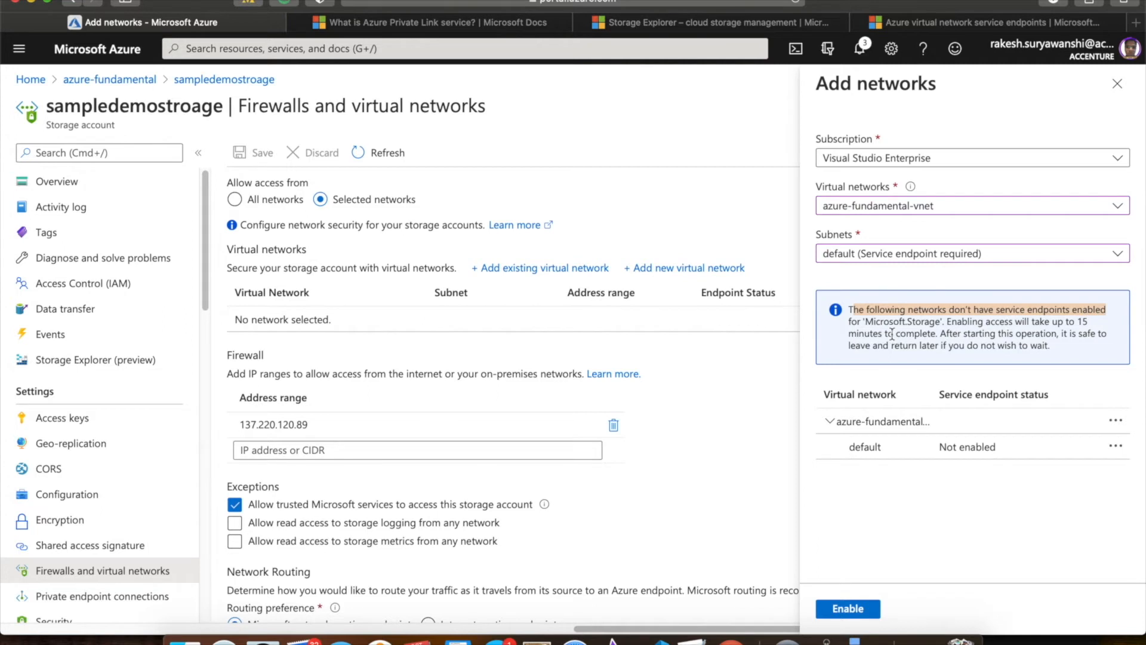
left_click(854, 322)
left_click_drag(854, 323, 957, 323)
left_click(957, 323)
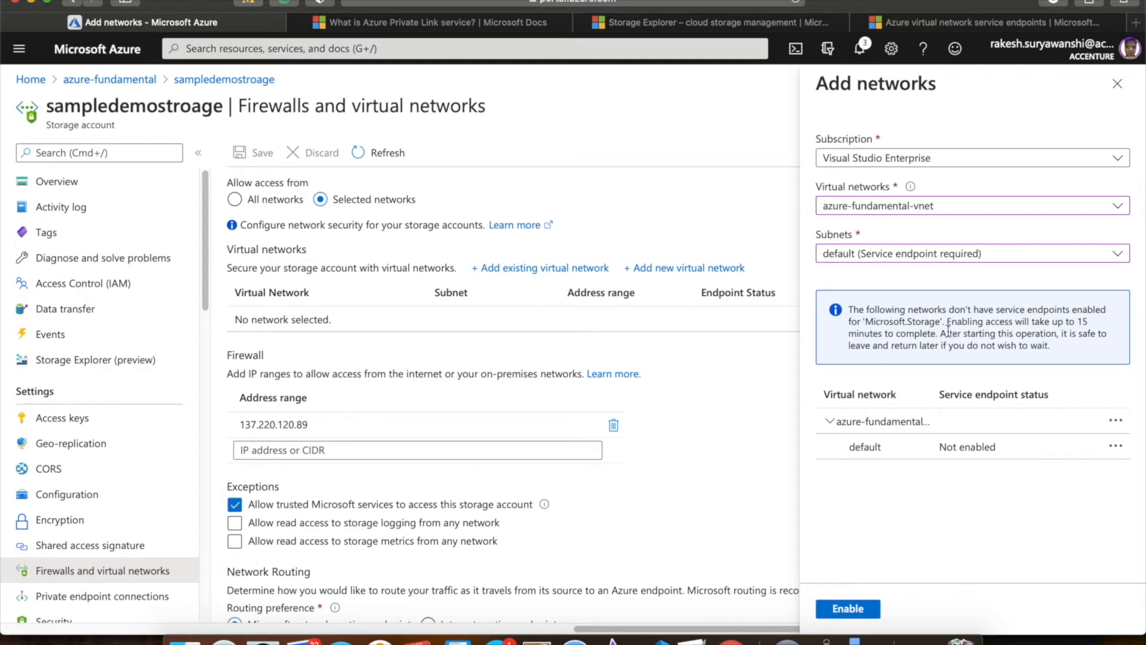
left_click_drag(949, 335, 1046, 345)
left_click(1047, 345)
left_click(967, 491)
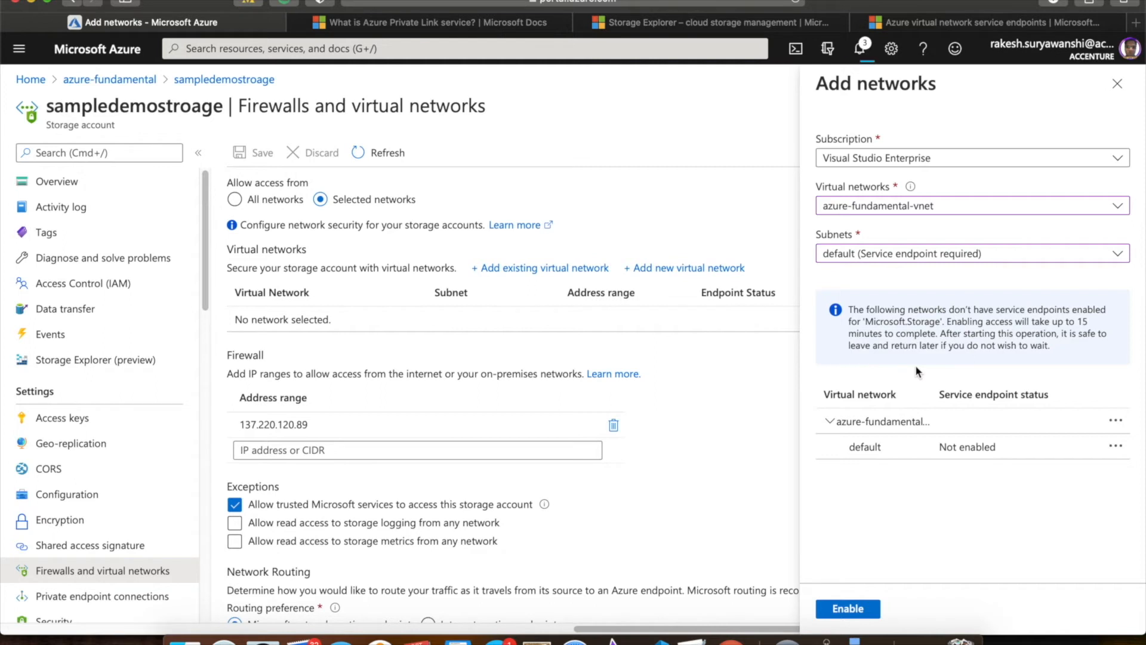
left_click(847, 609)
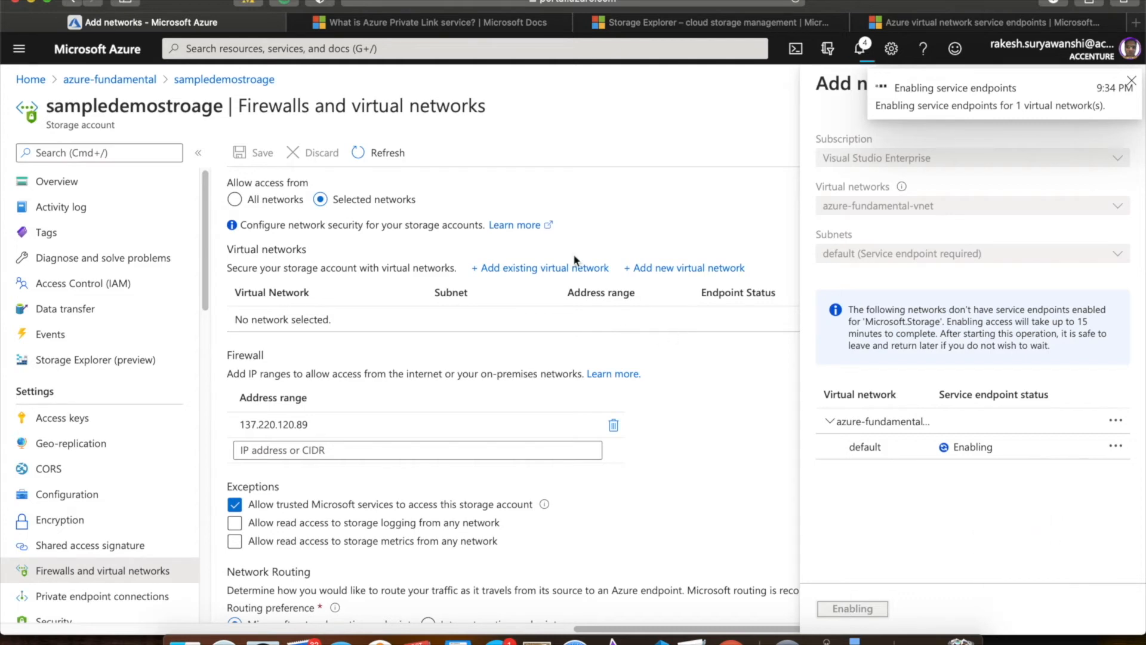
- Leave the storage account, discarding unsaved edits, and examine the Microsoft.Storage entry in the service endpoints of azure-fundamental-vnet
left_click(137, 84)
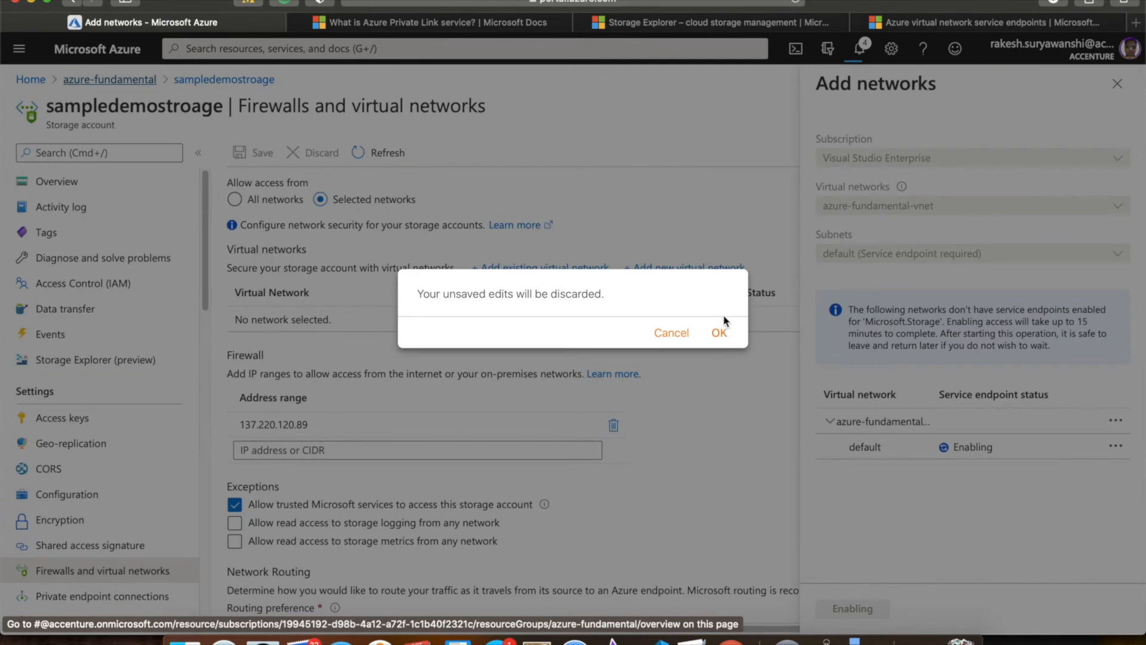
left_click(714, 334)
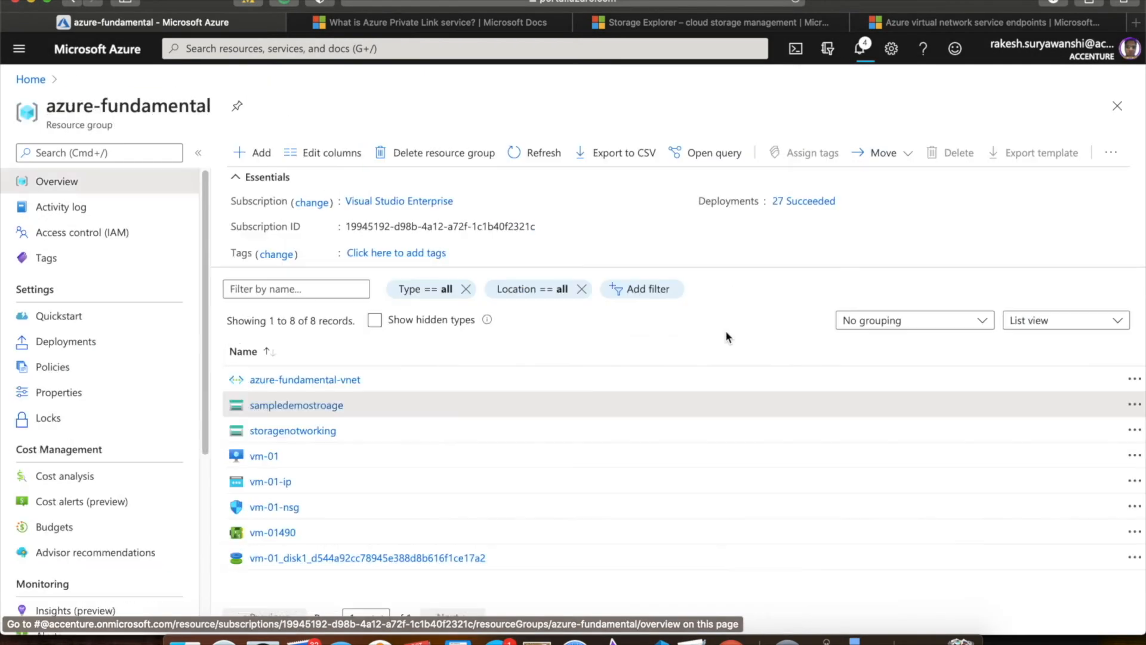
left_click(375, 319)
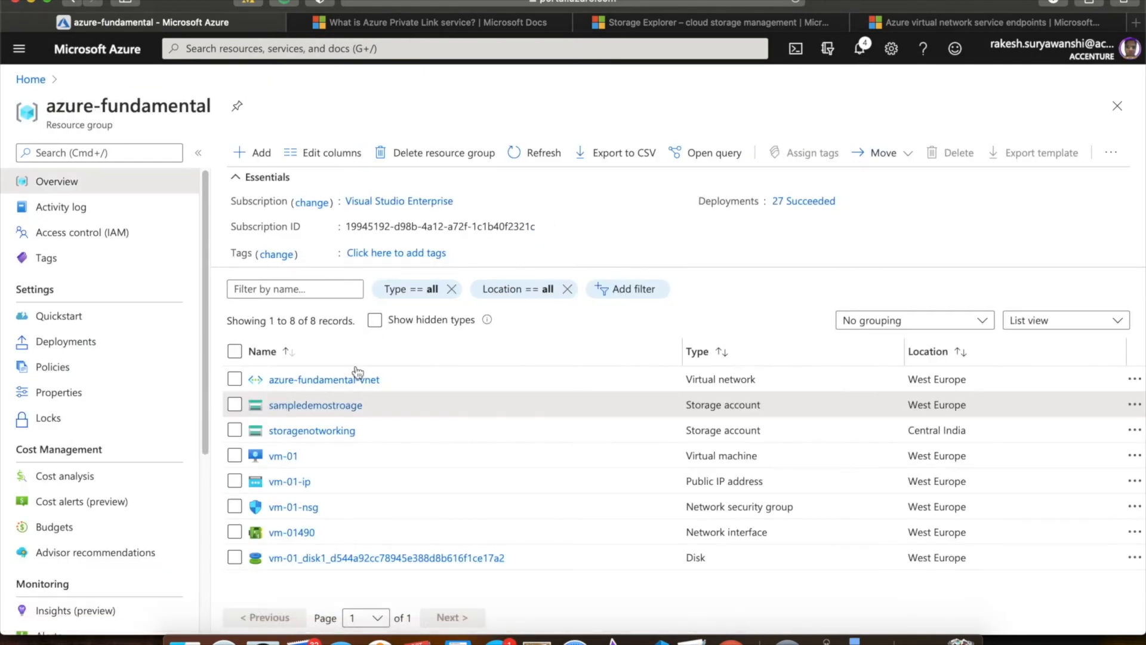
left_click(323, 379)
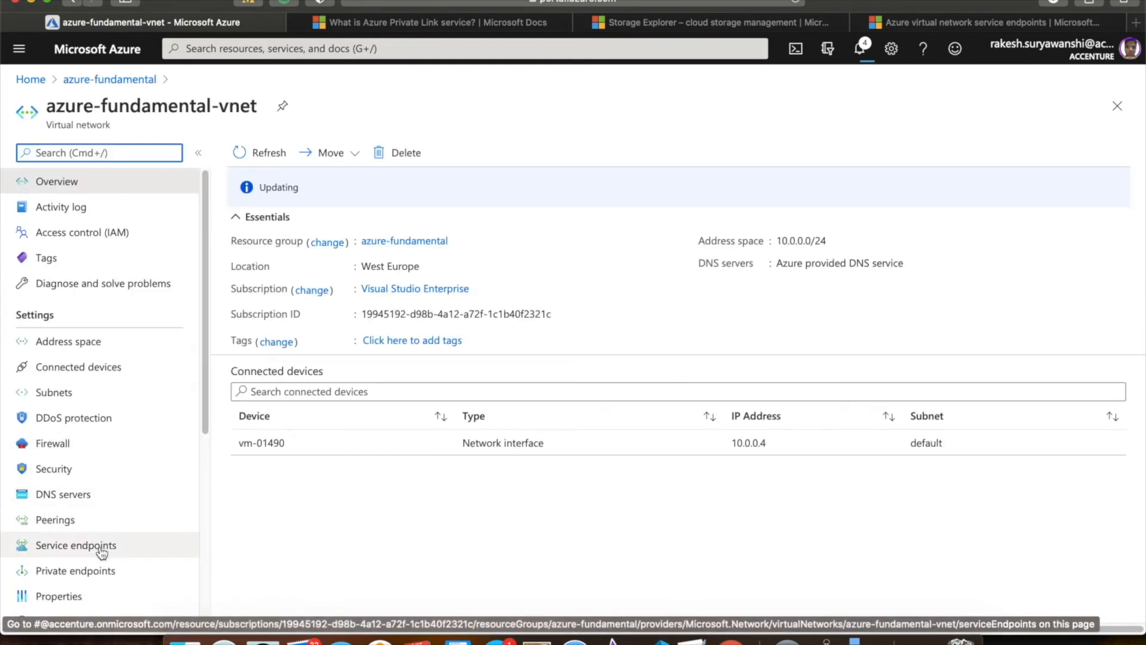
left_click(94, 546)
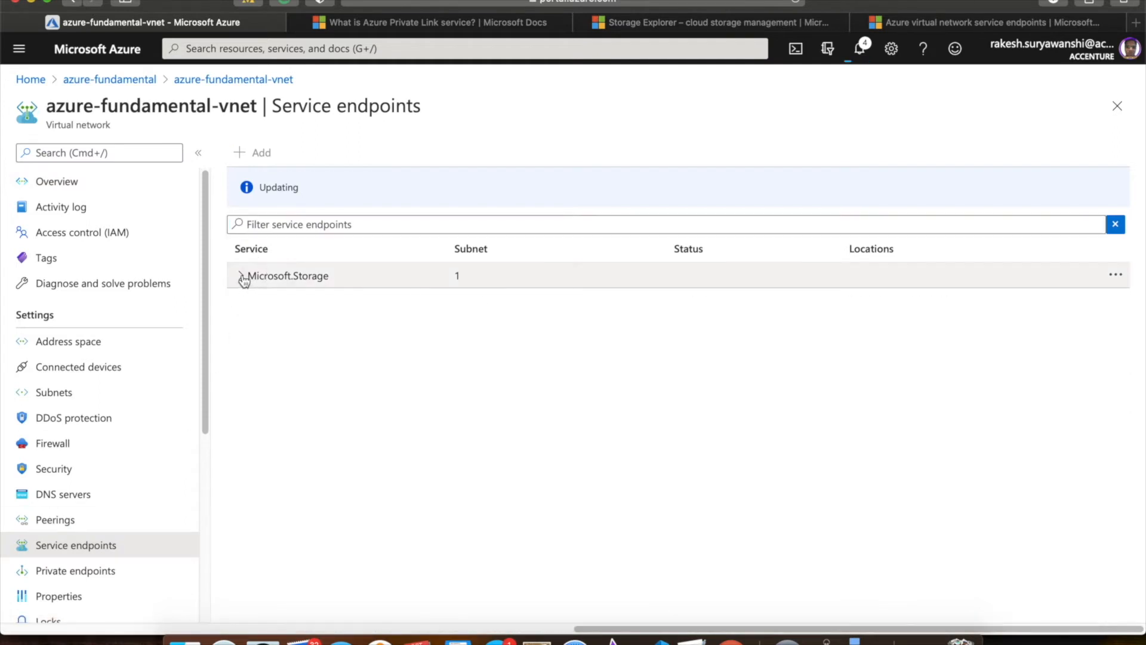
left_click(242, 278)
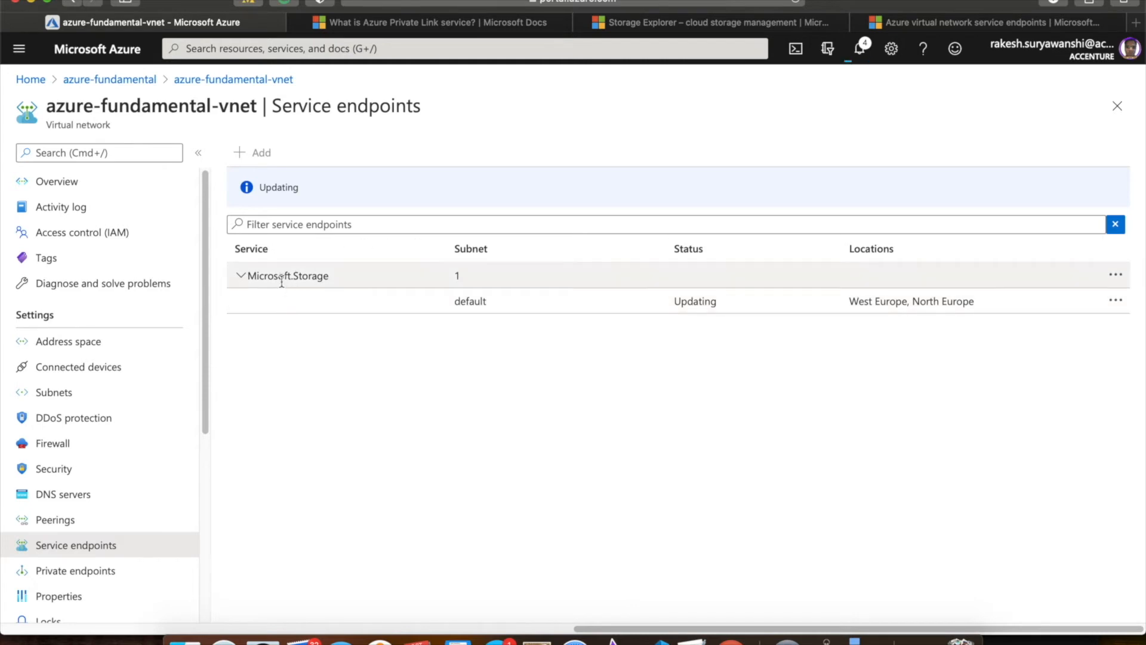
left_click_drag(253, 276, 330, 284)
left_click(351, 340)
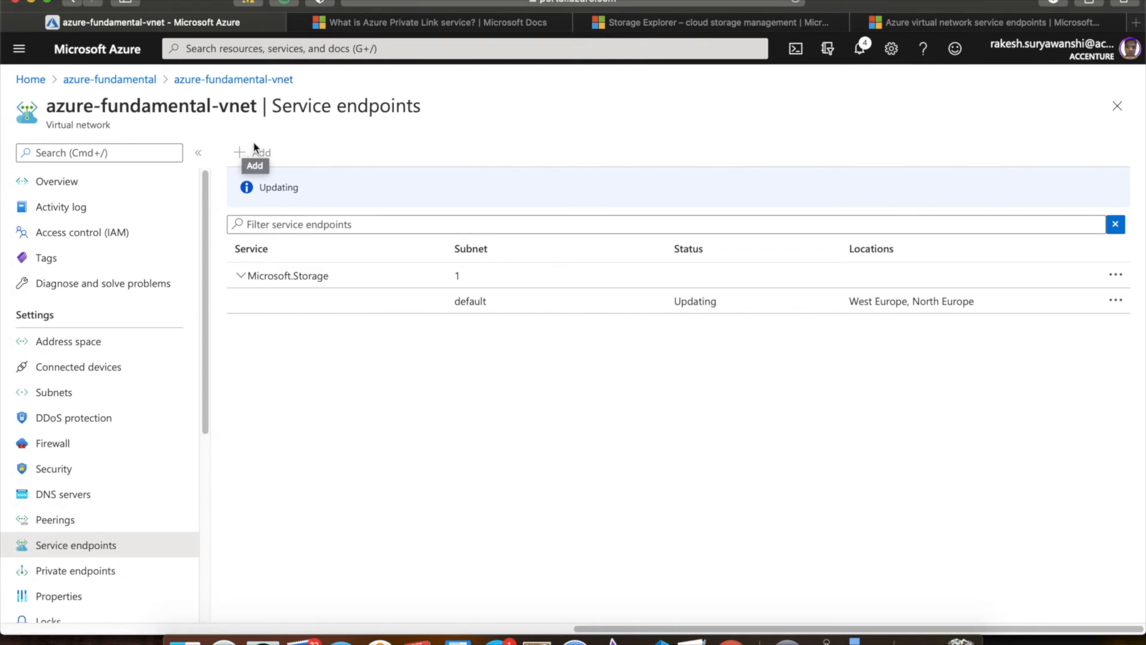
- Check the storage account's virtual network rule, then reopen azure-fundamental-vnet's service endpoints and expand Microsoft.Storage to check its status
left_click(863, 49)
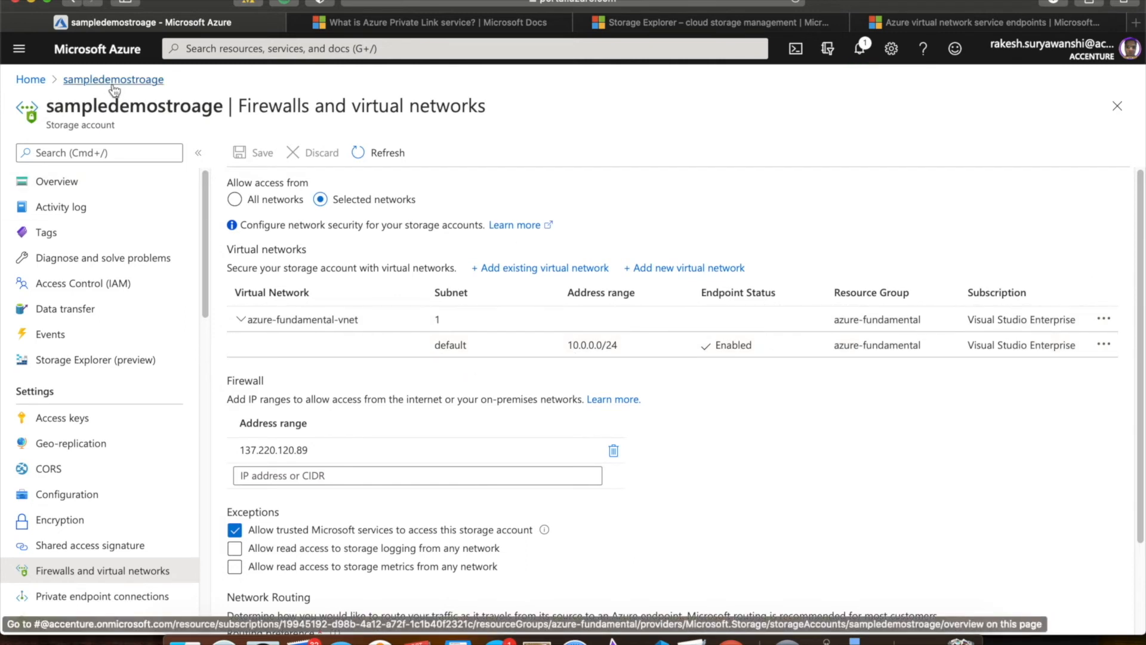
left_click(867, 350)
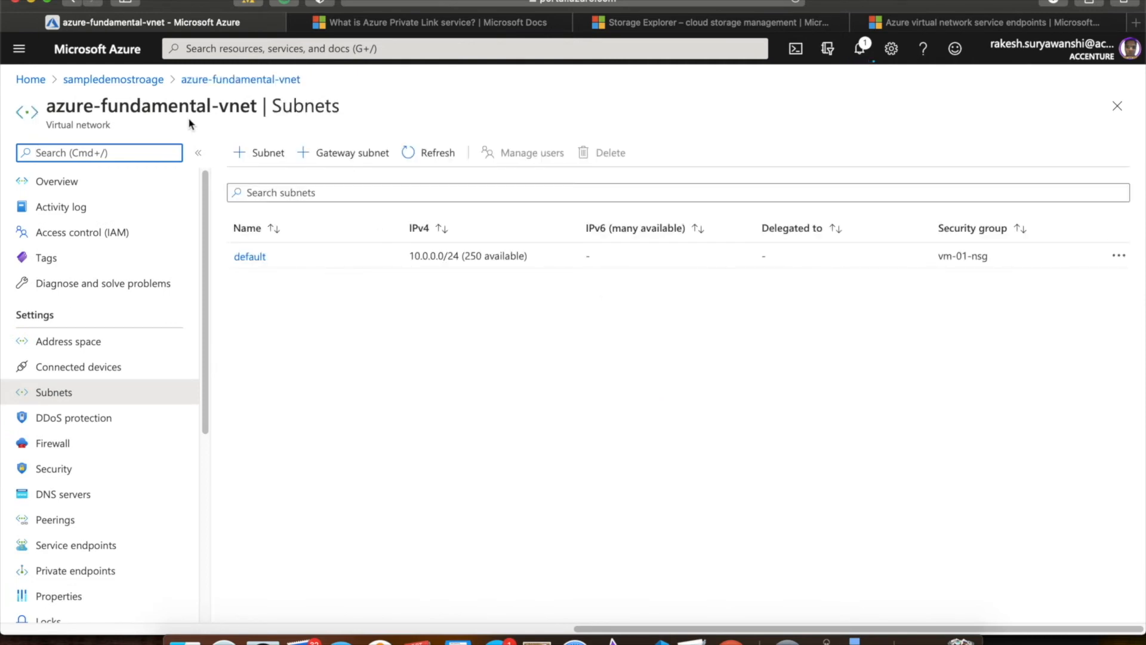
left_click(100, 552)
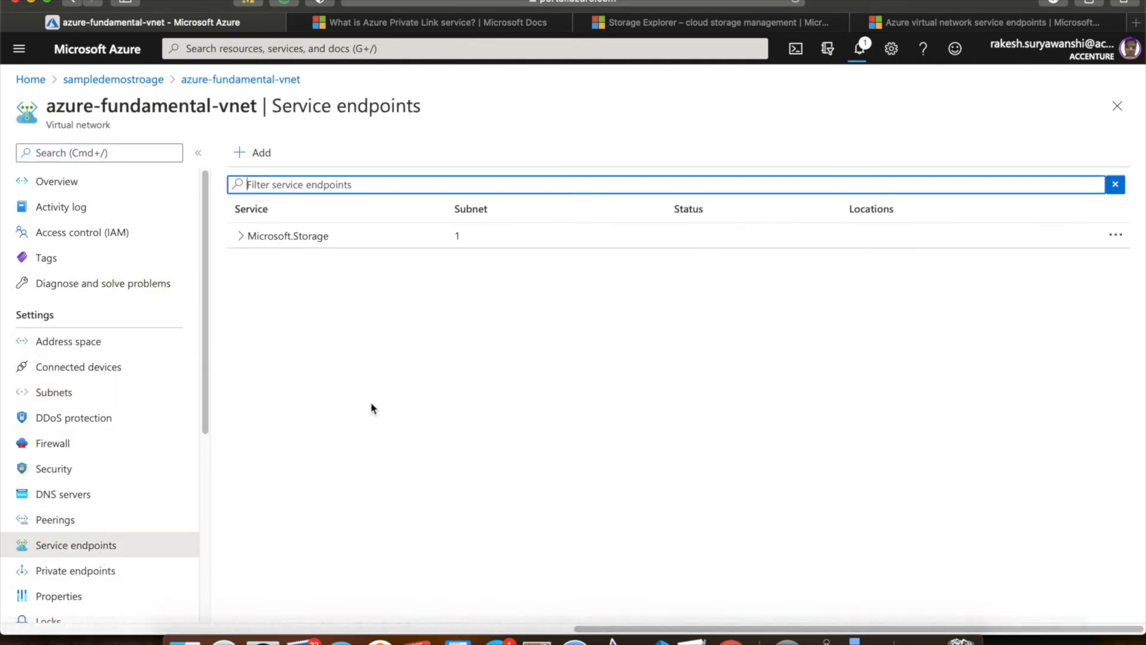
left_click(242, 236)
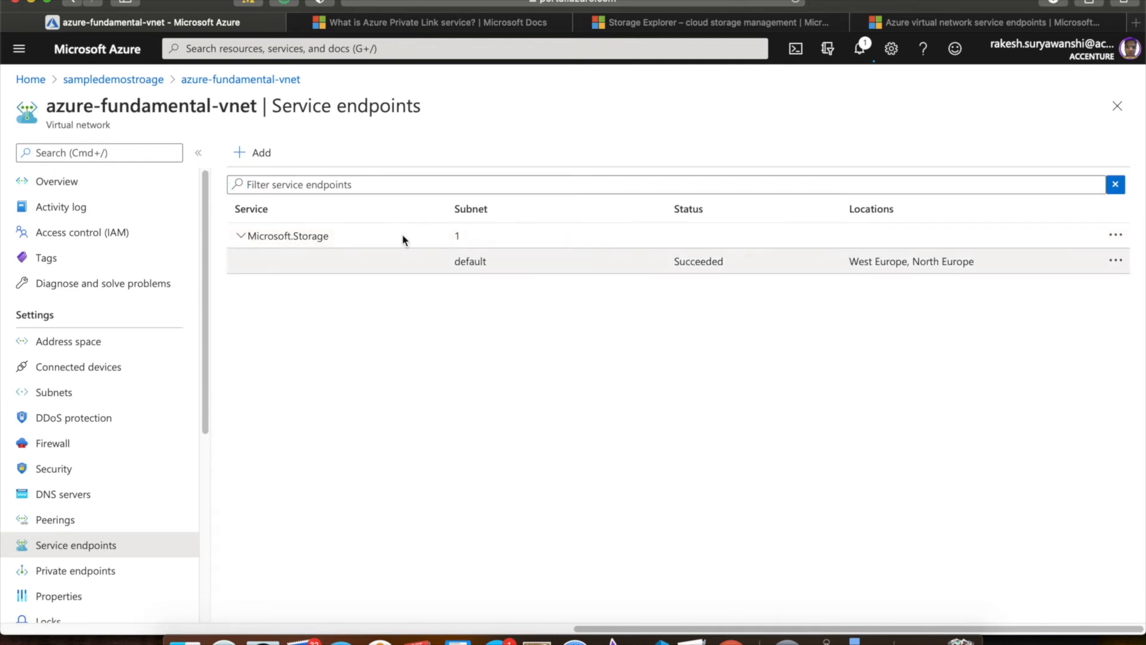
- View the list of services available for a new service endpoint and close the form without adding one
left_click(252, 154)
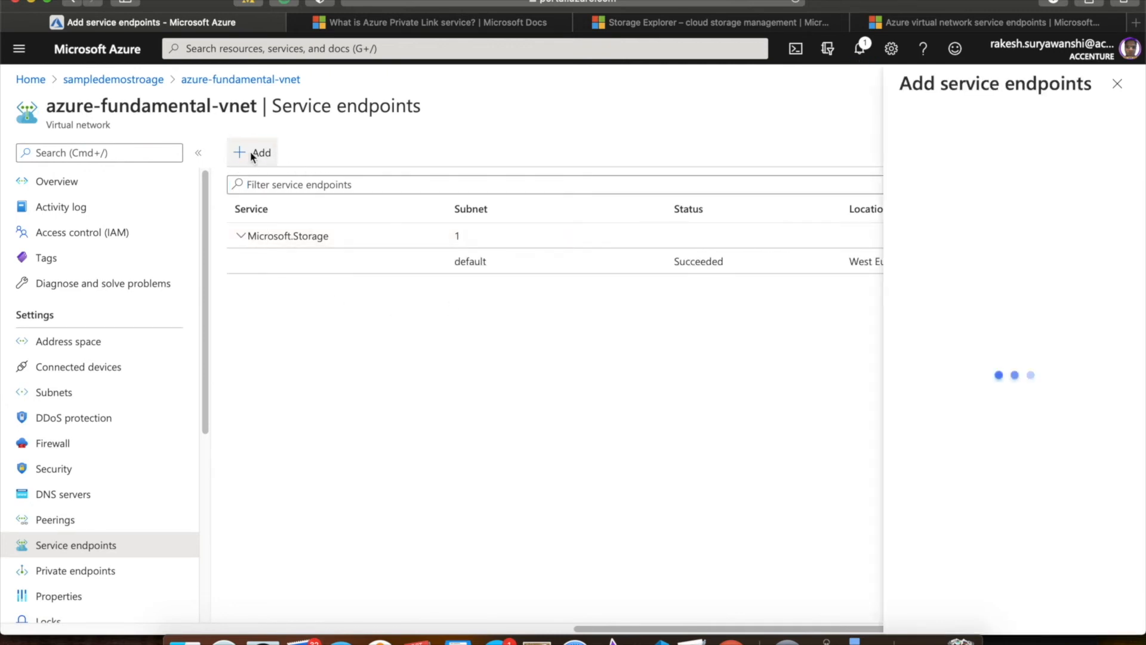
left_click(884, 165)
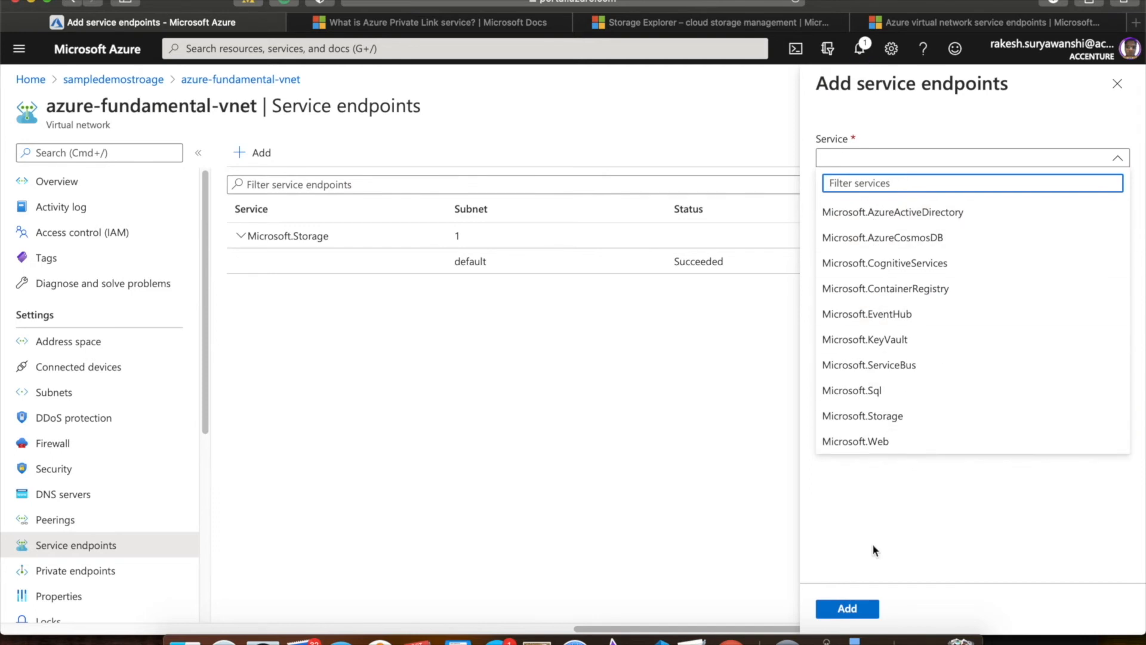
left_click(938, 506)
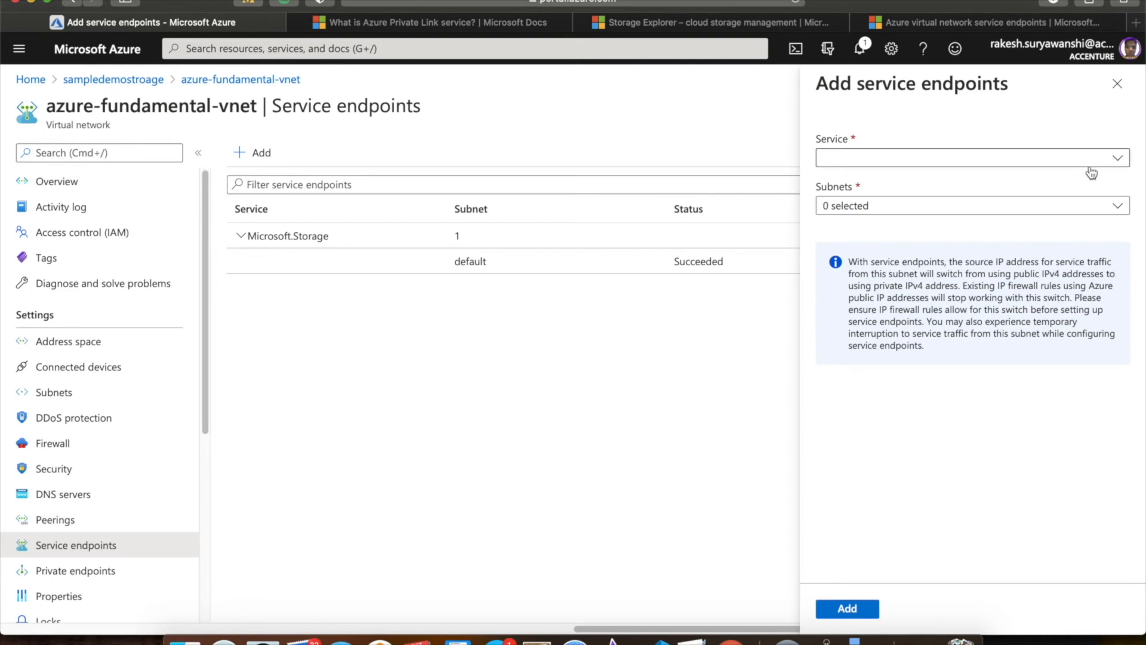
left_click(1111, 84)
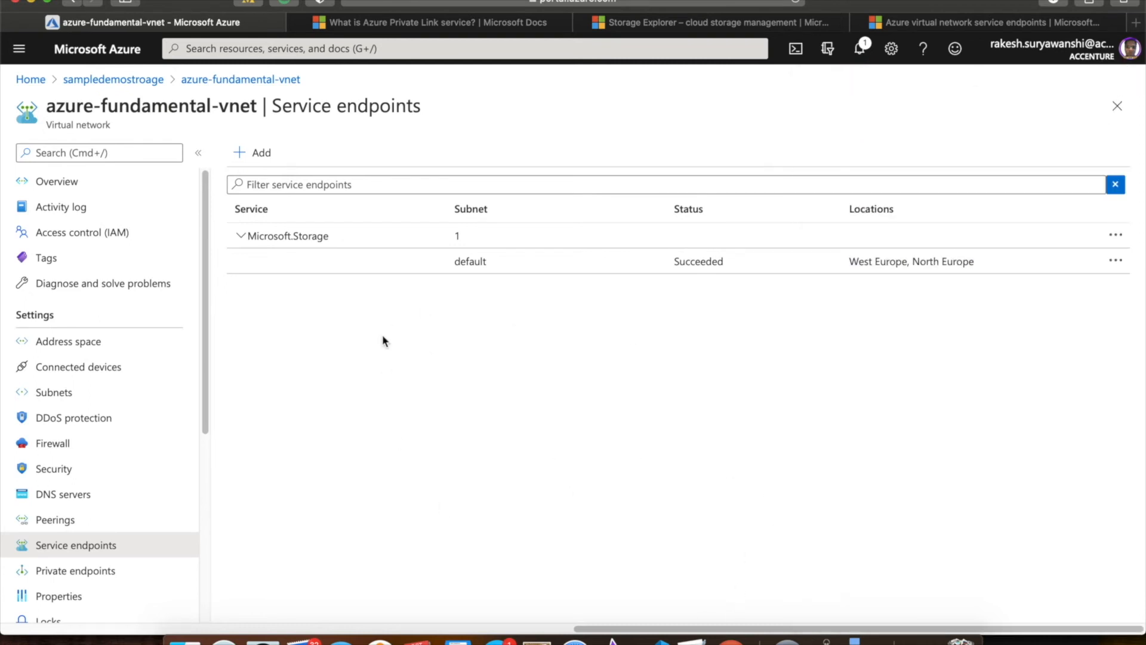
- Switch to Microsoft Azure Storage Explorer, refresh the blob containers of sampledemostroage and view the contents of container-01
left_click(732, 638)
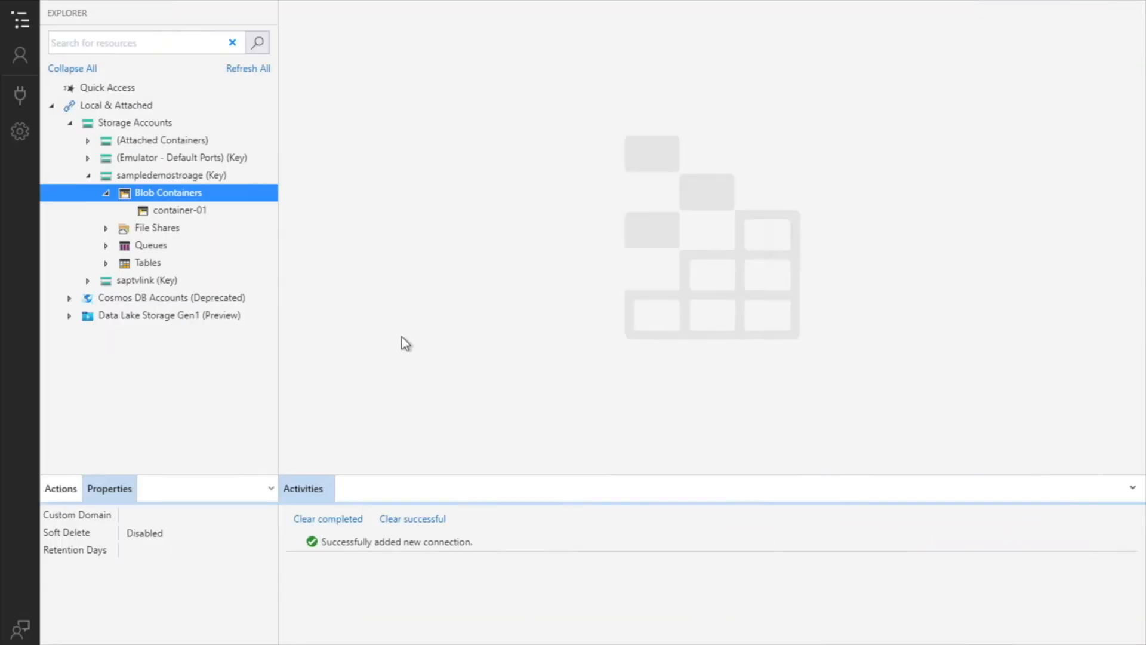
right_click(163, 194)
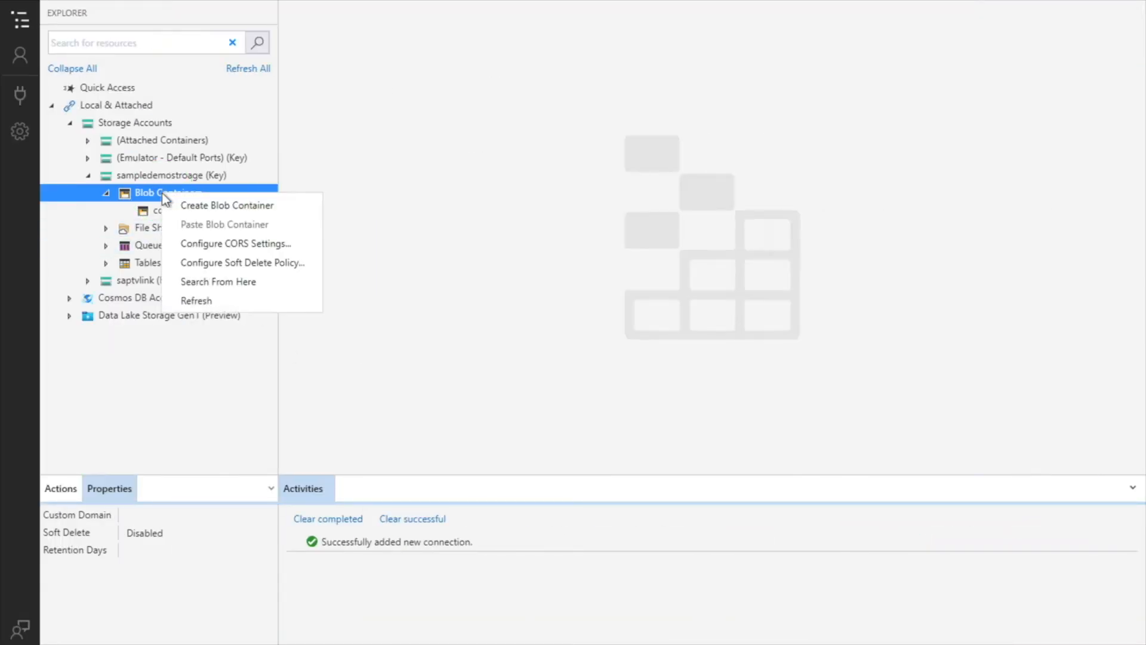
left_click(247, 299)
left_click(191, 217)
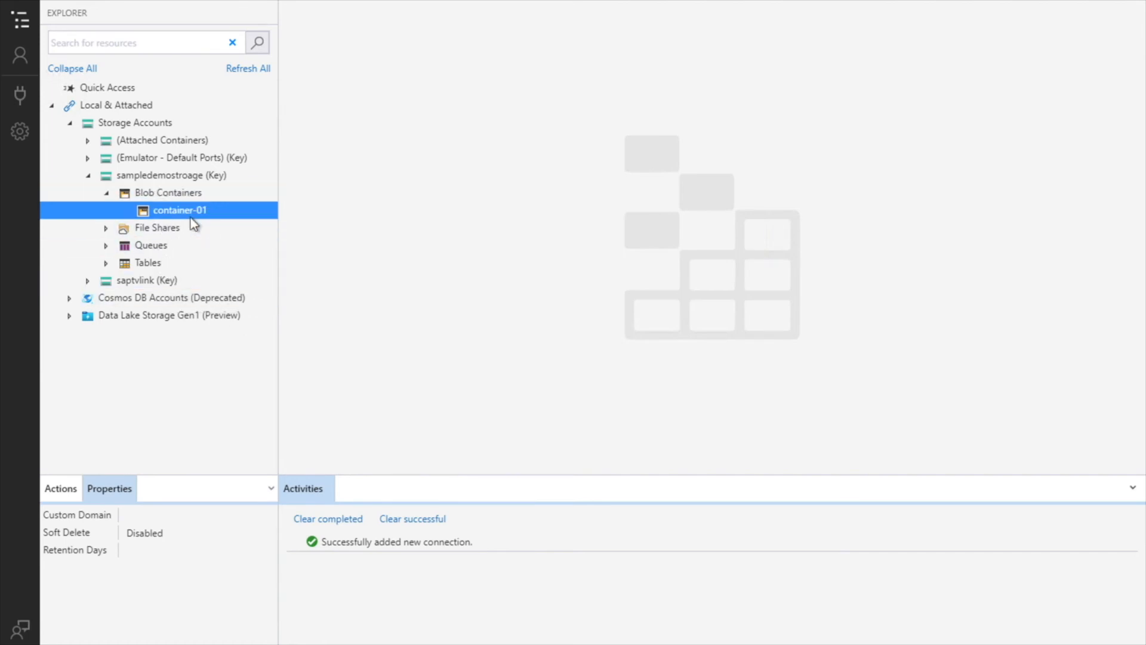
left_click(159, 175)
left_click(179, 211)
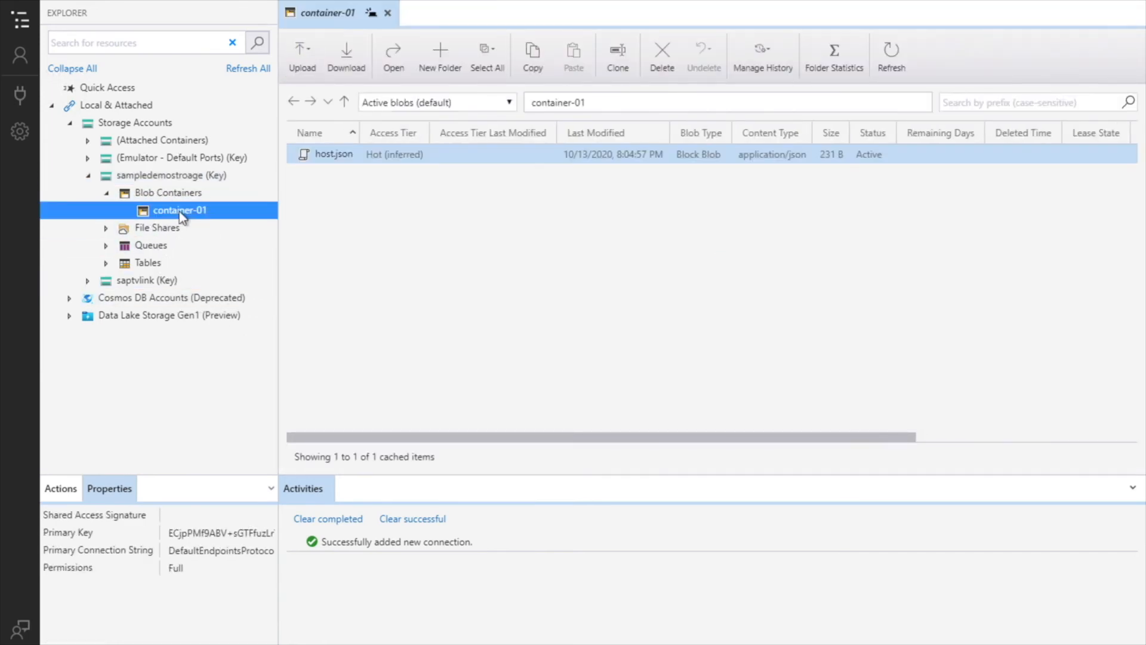
- Check the properties of container-01 and the Blob Containers node, then return to the Azure portal
left_click(177, 181)
left_click(177, 194)
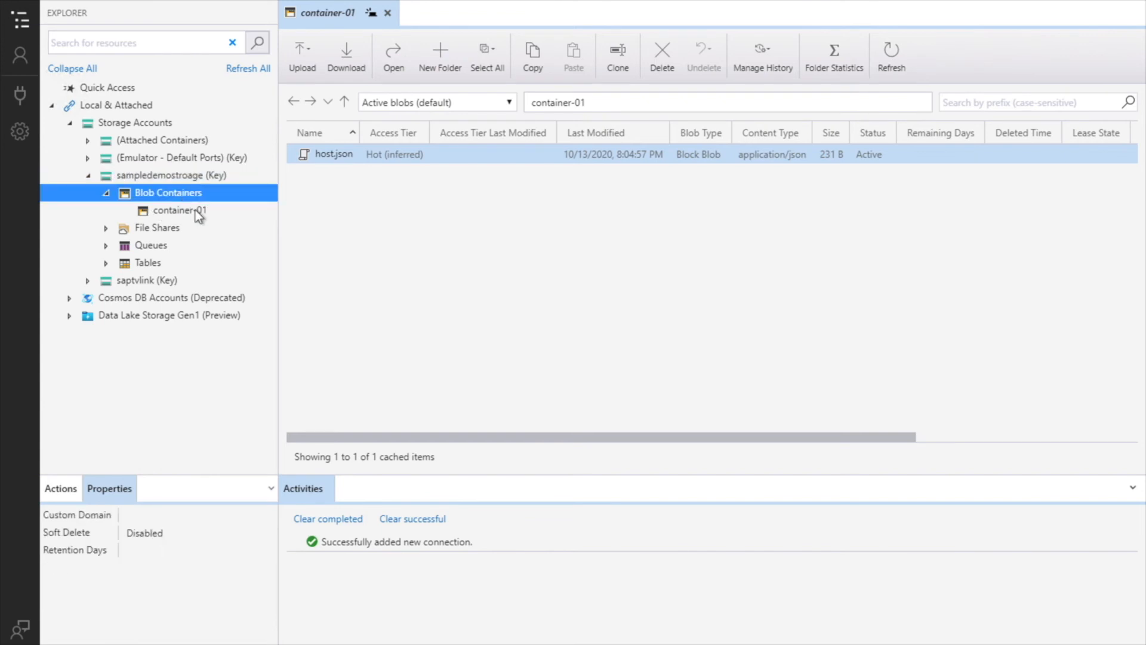
left_click(196, 209)
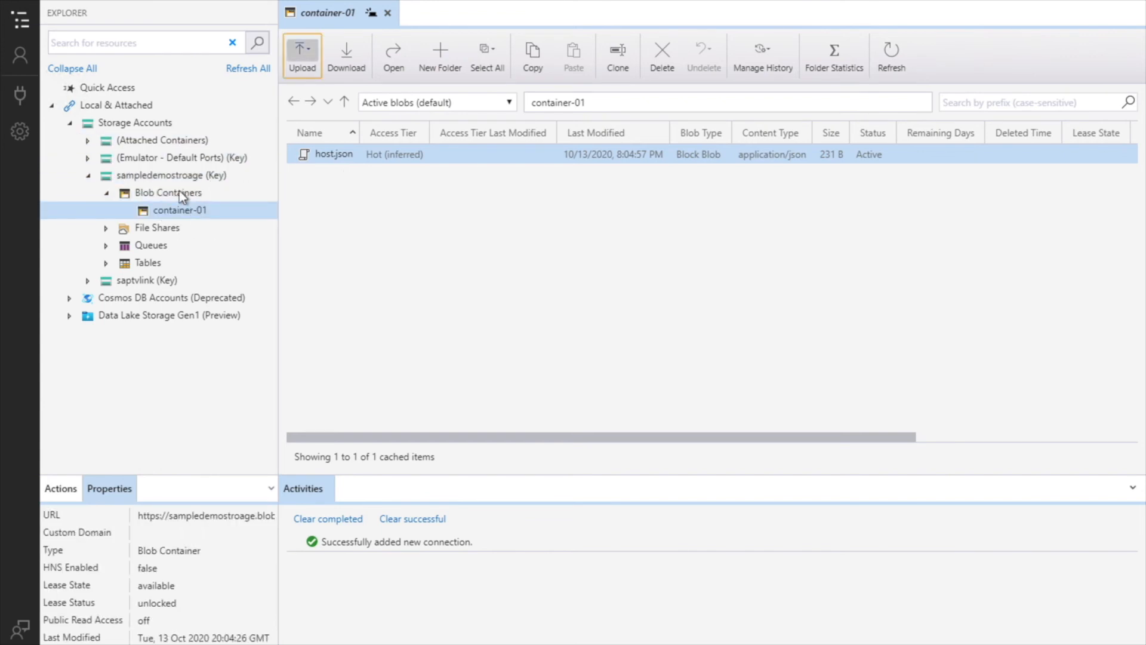
left_click(183, 192)
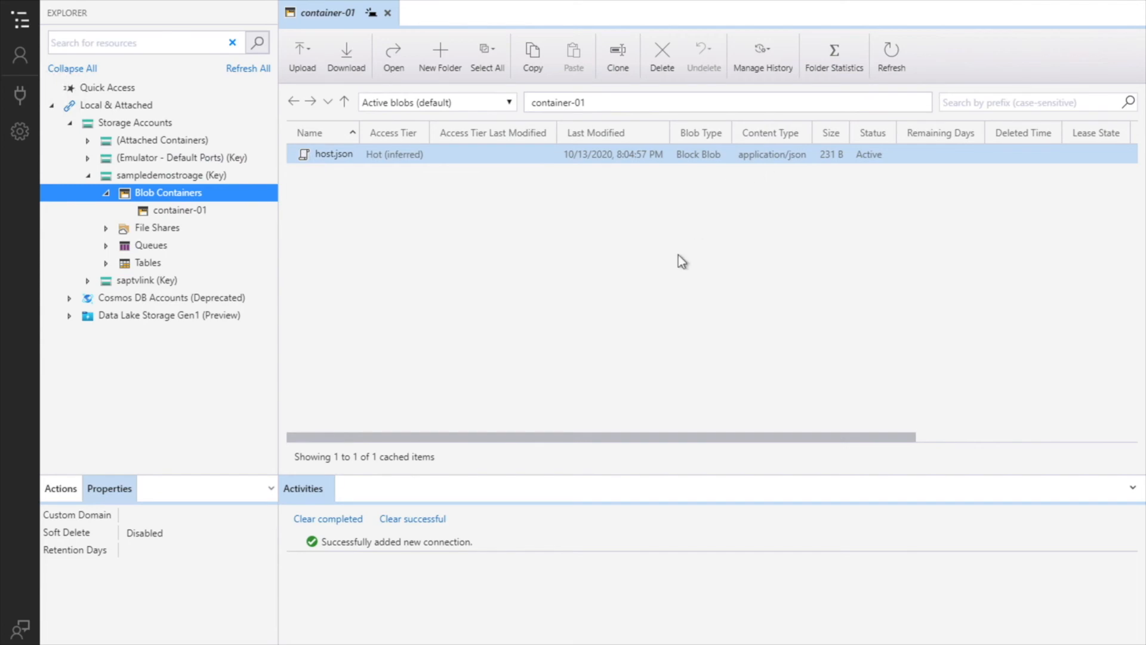
key("ctrl+Left")
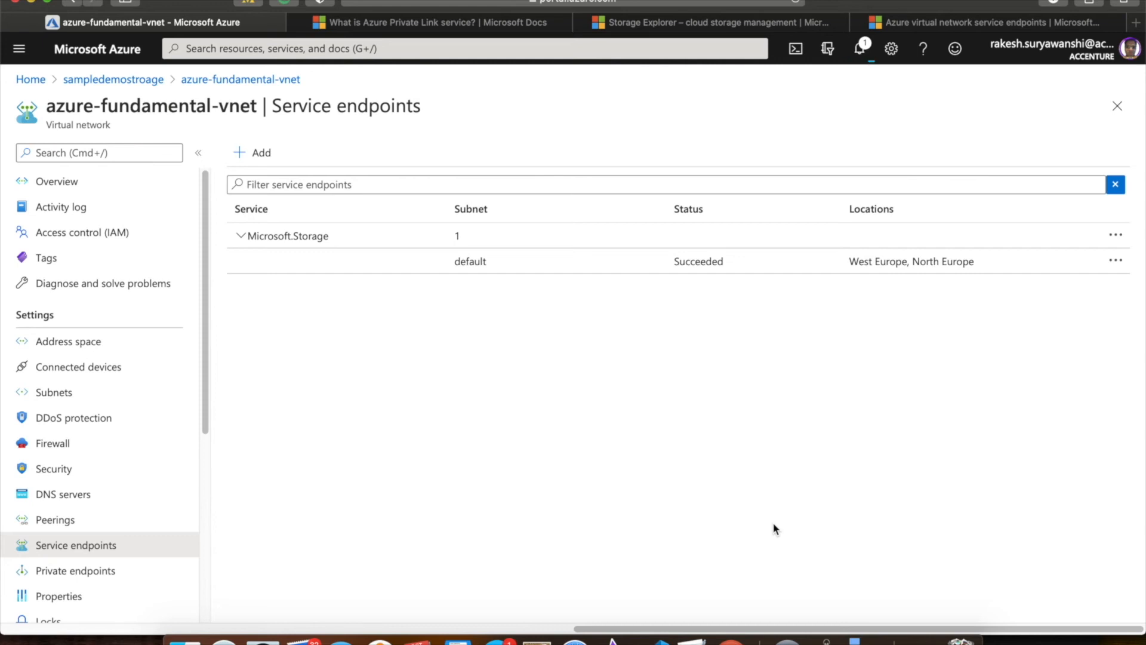
- Switch to the Command Prompt in the Remote Desktop session, rerun nslookup sampledemostroage.blob.core.windows.net and highlight the resolved address
left_click(132, 185)
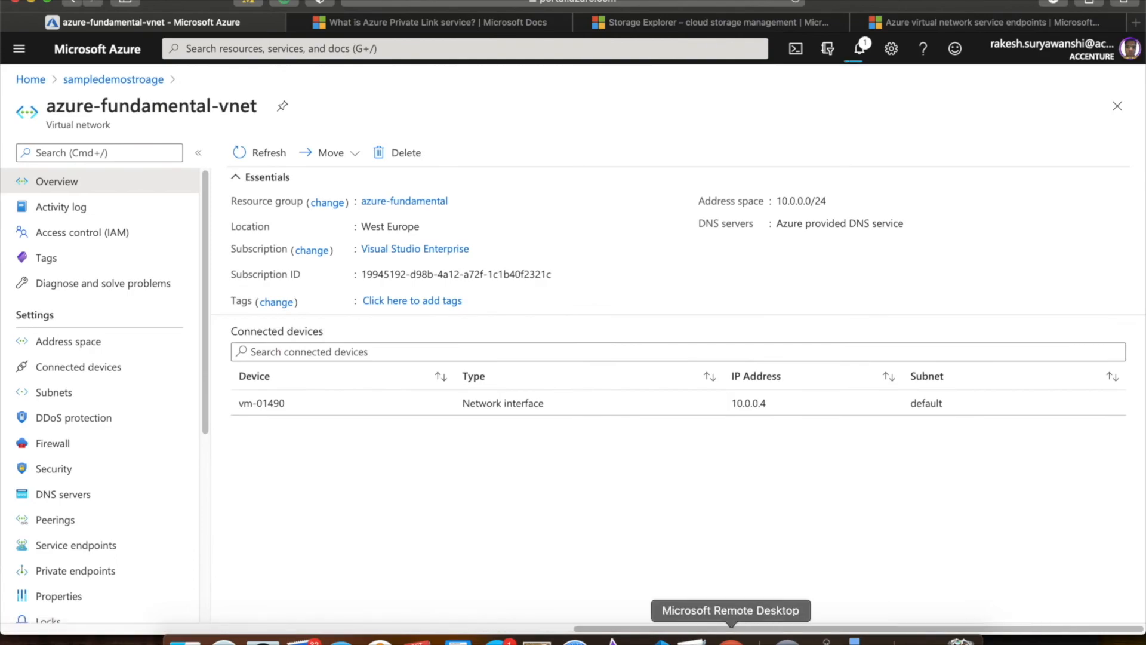
left_click(769, 639)
left_click(297, 643)
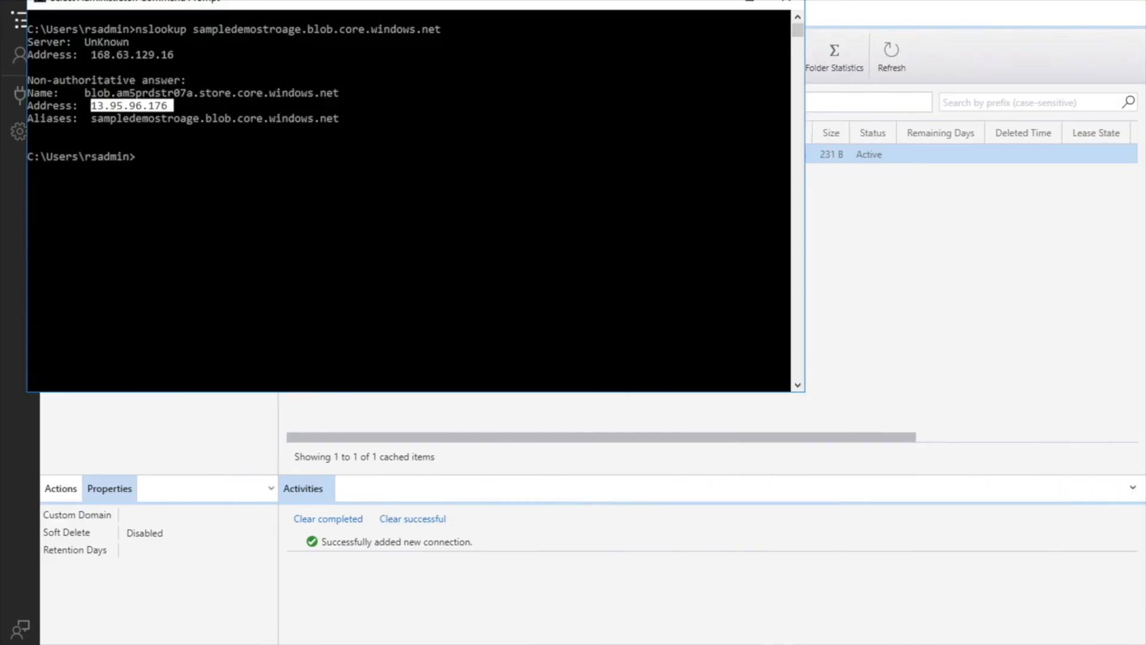
key("Up")
key("Return")
left_click_drag(89, 232, 172, 233)
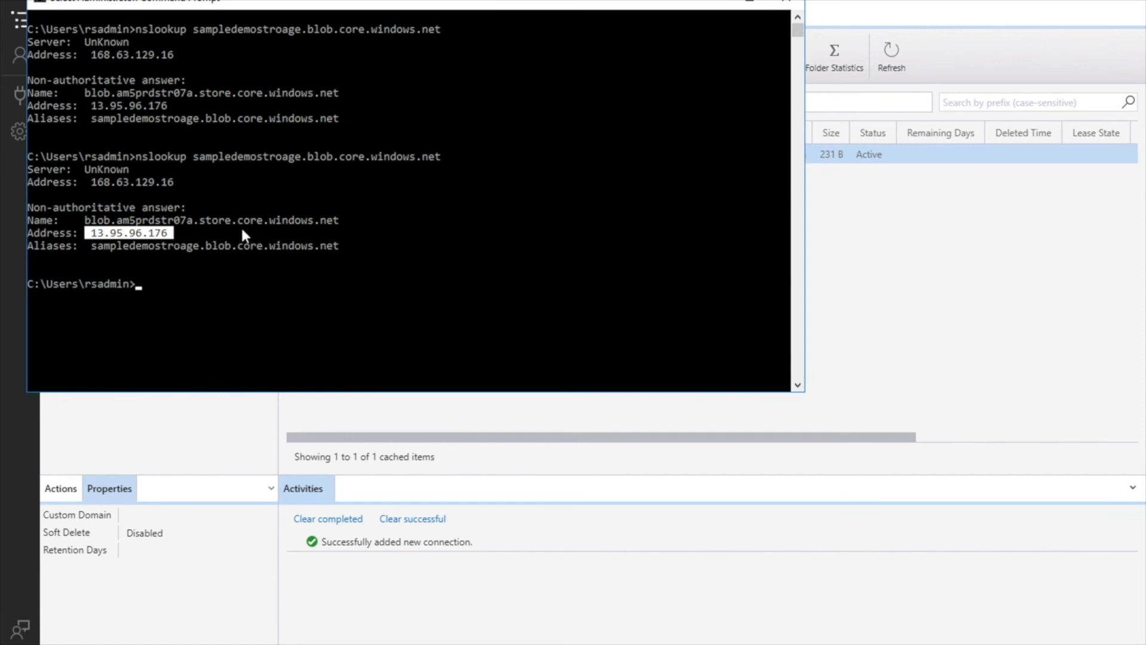
left_click(98, 233)
left_click_drag(92, 232, 182, 234)
left_click(208, 275)
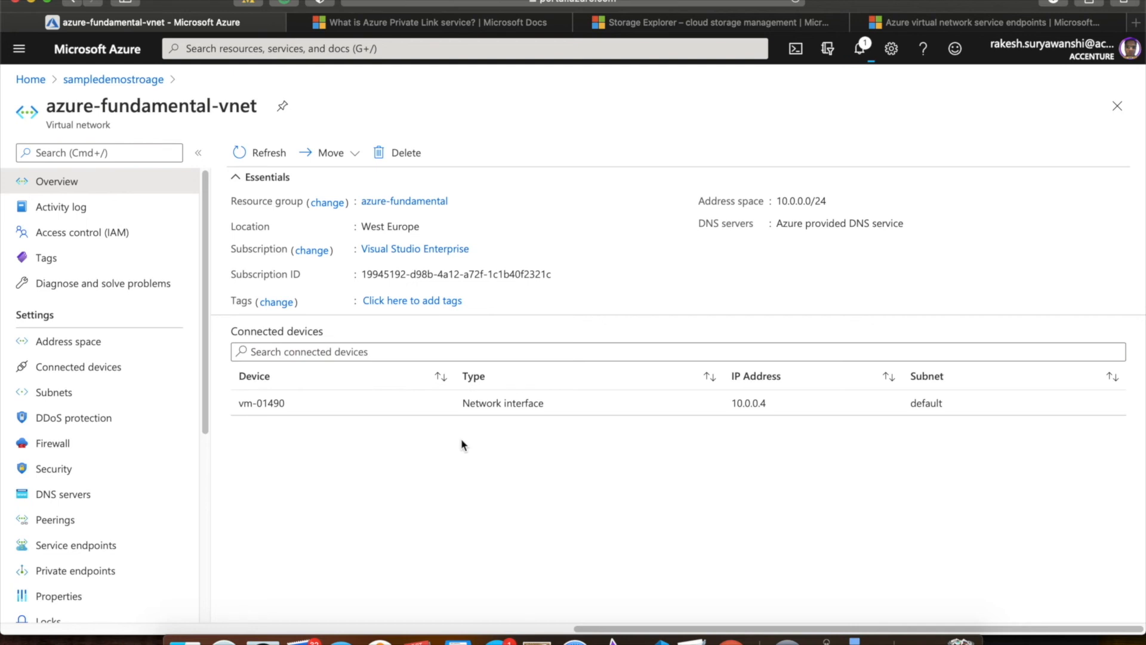
- Return to the Azure portal, open the storagenotworking storage account from the azure-fundamental resource group and check its location
left_click(137, 83)
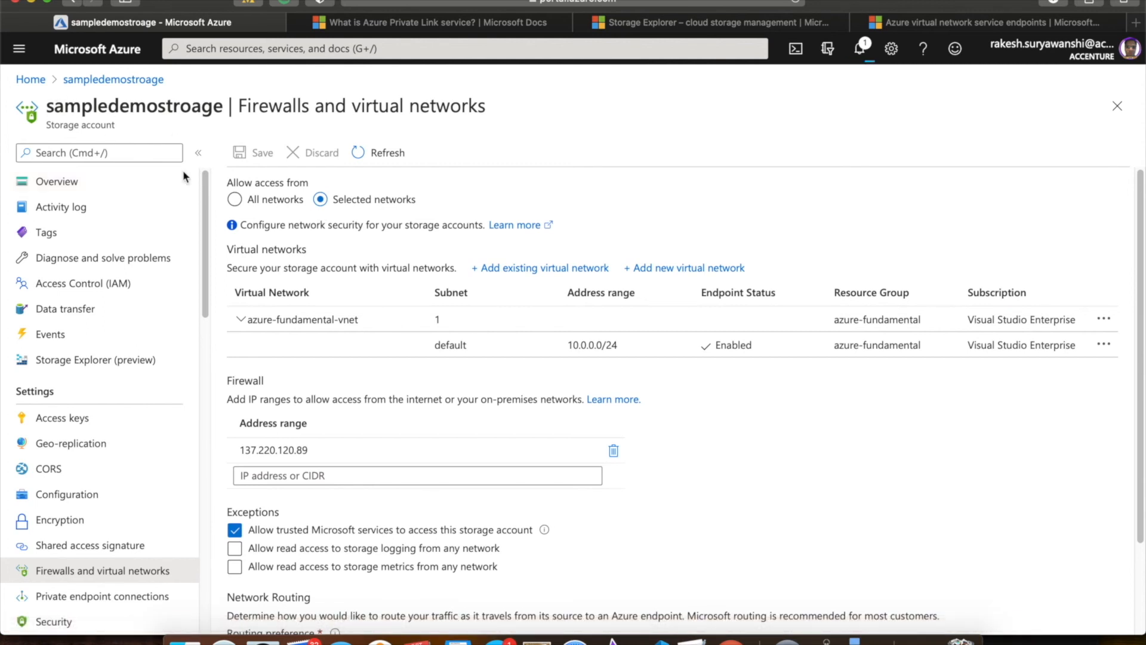
left_click(37, 87)
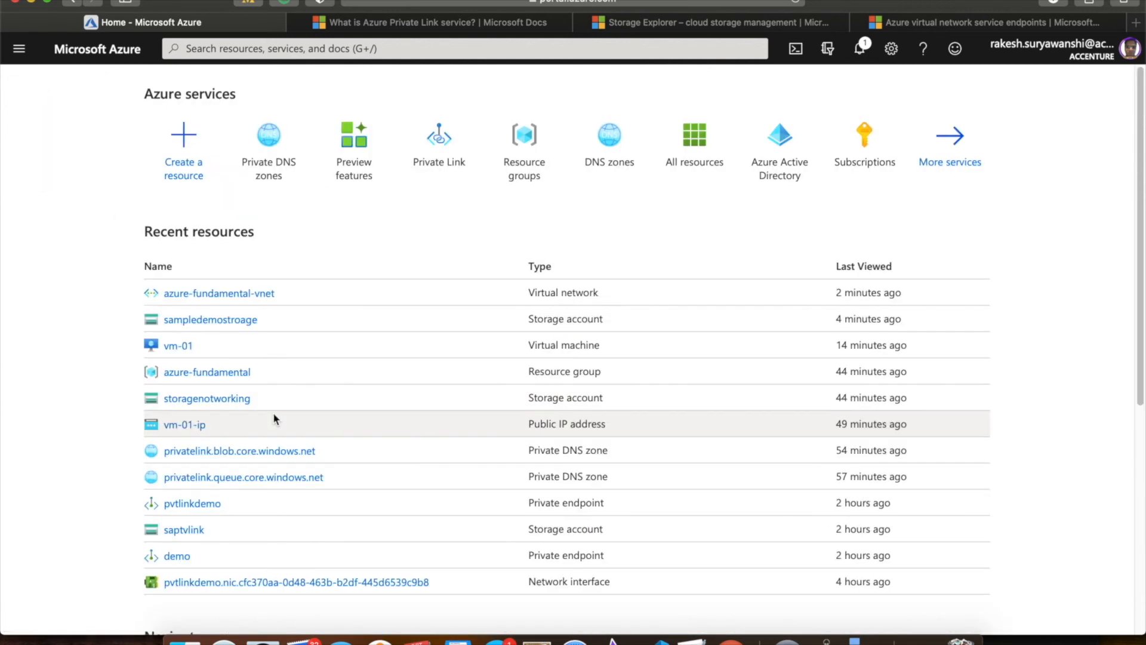
left_click(214, 373)
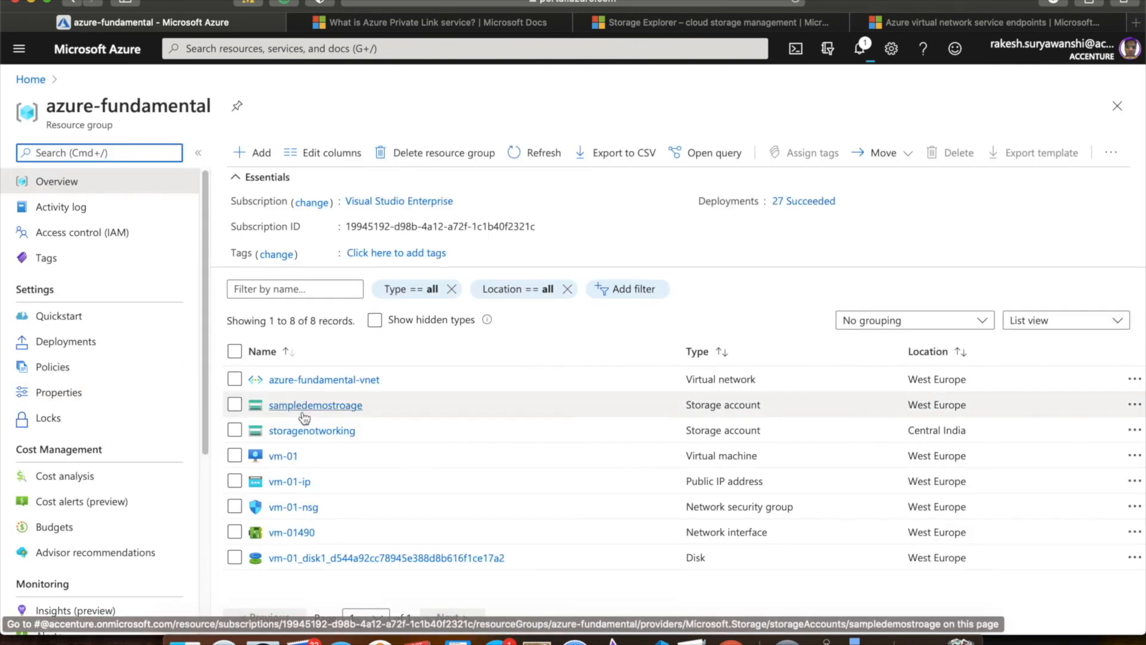
left_click(306, 432)
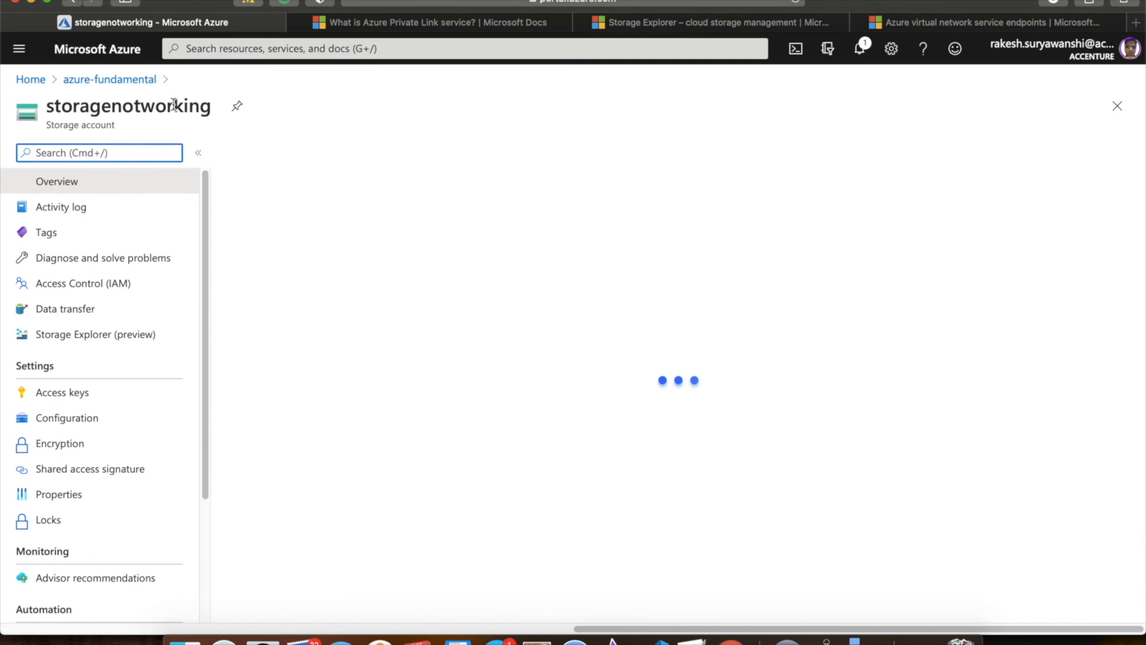
double_click(137, 113)
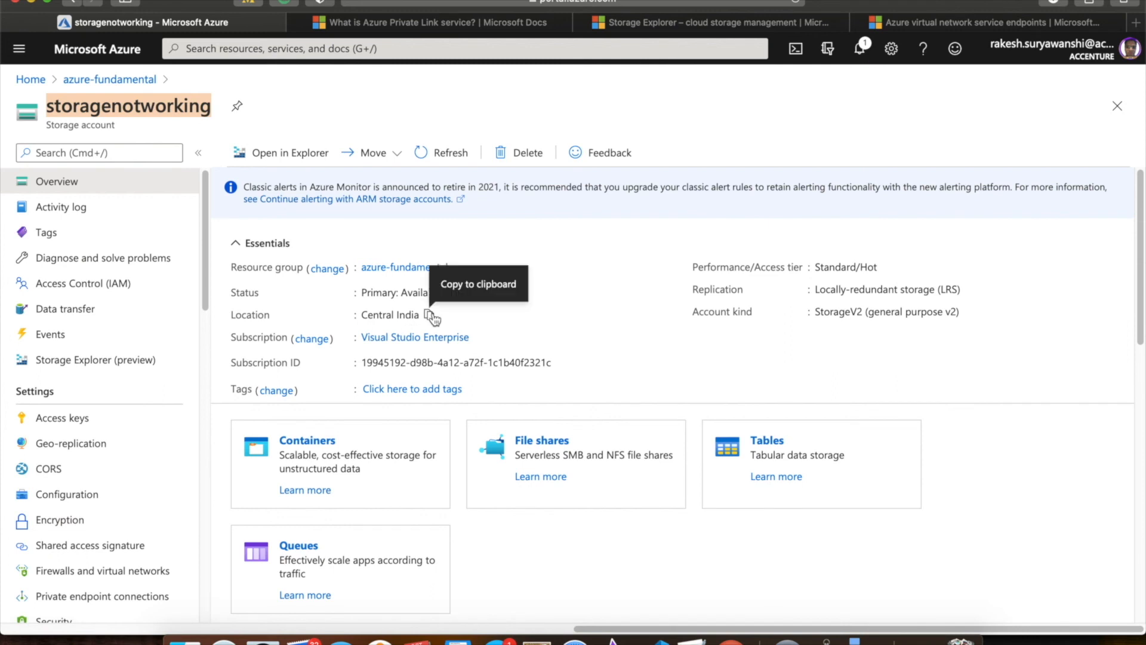
left_click(429, 314)
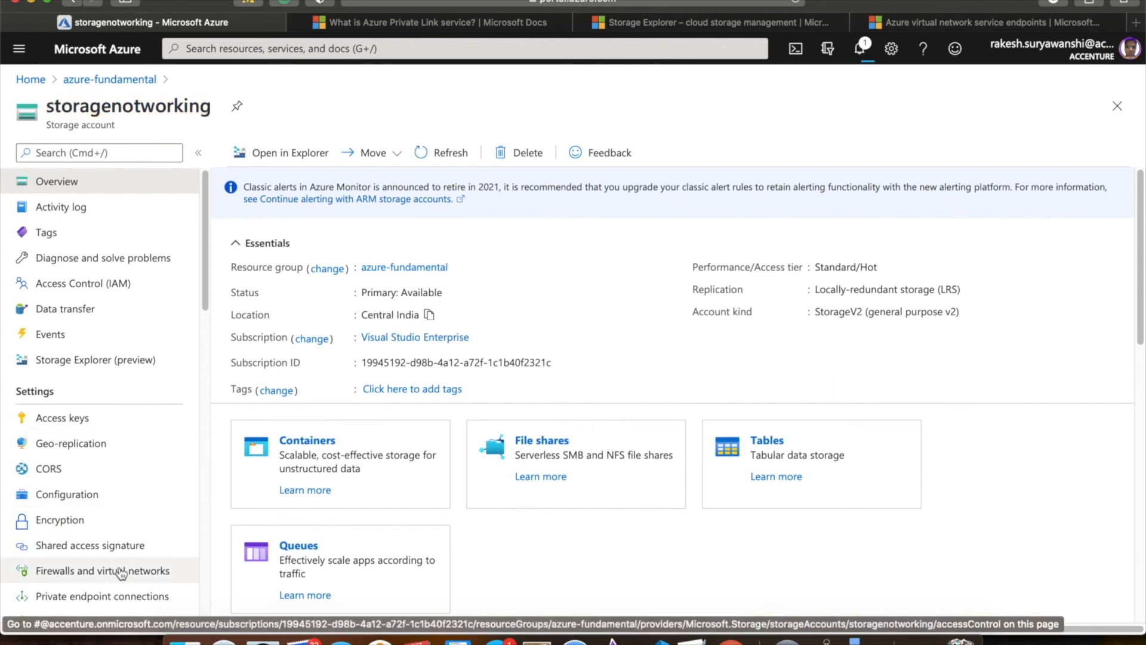
- Set storagenotworking's firewall access to selected networks and check which existing virtual networks can be added, closing the form without adding one
left_click(117, 571)
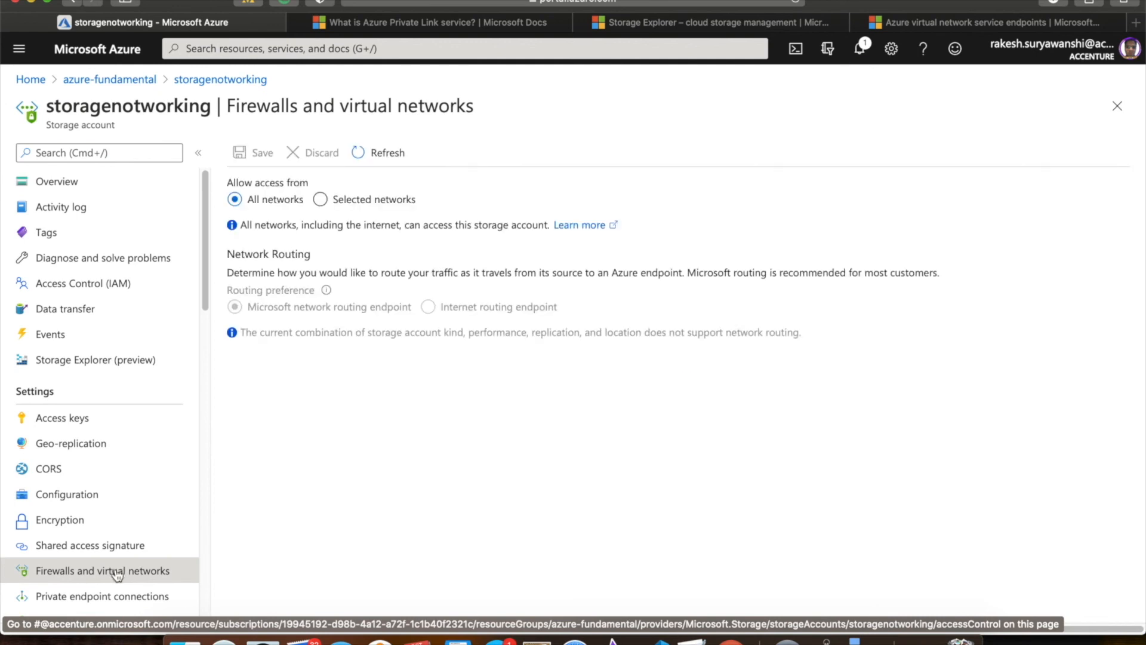
left_click(381, 201)
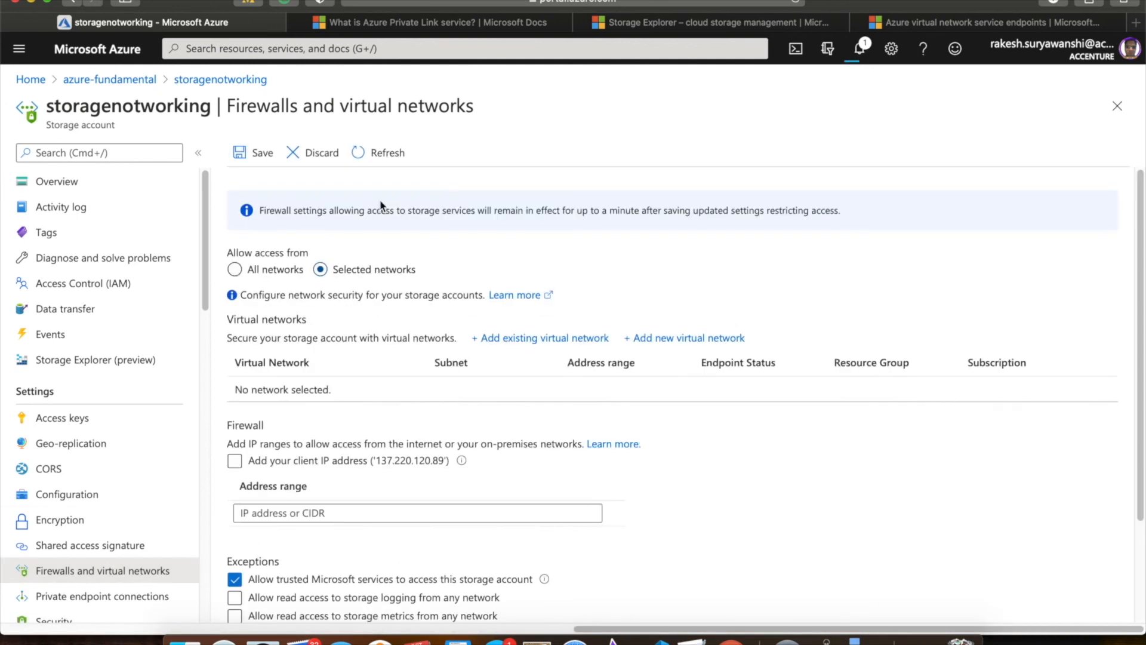
left_click(542, 339)
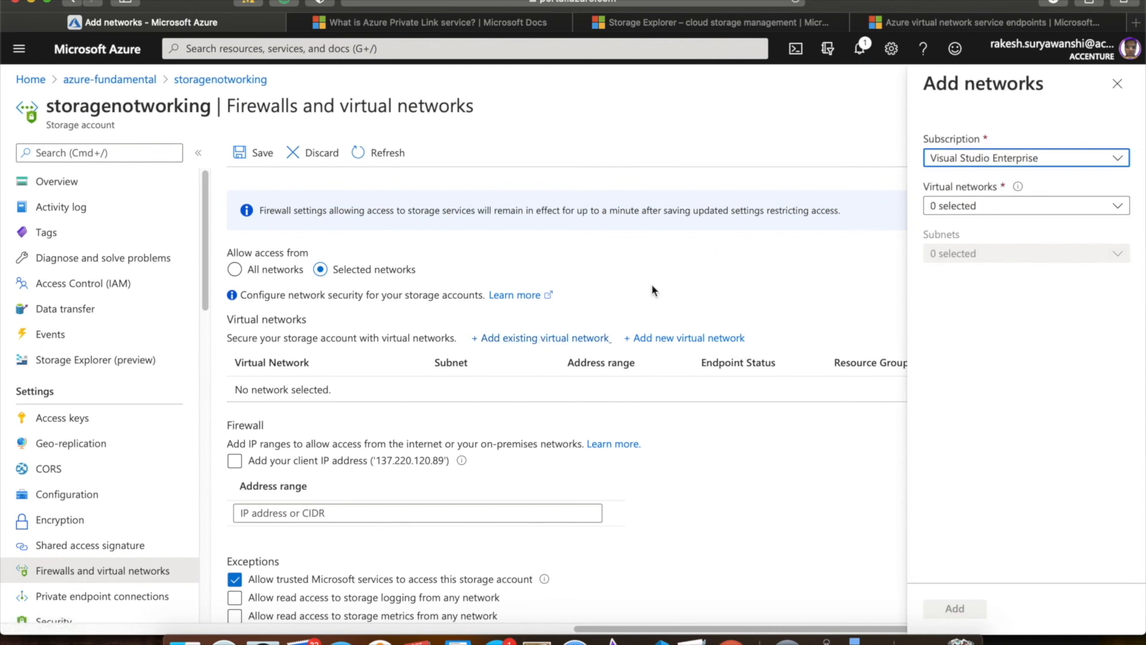
left_click(978, 207)
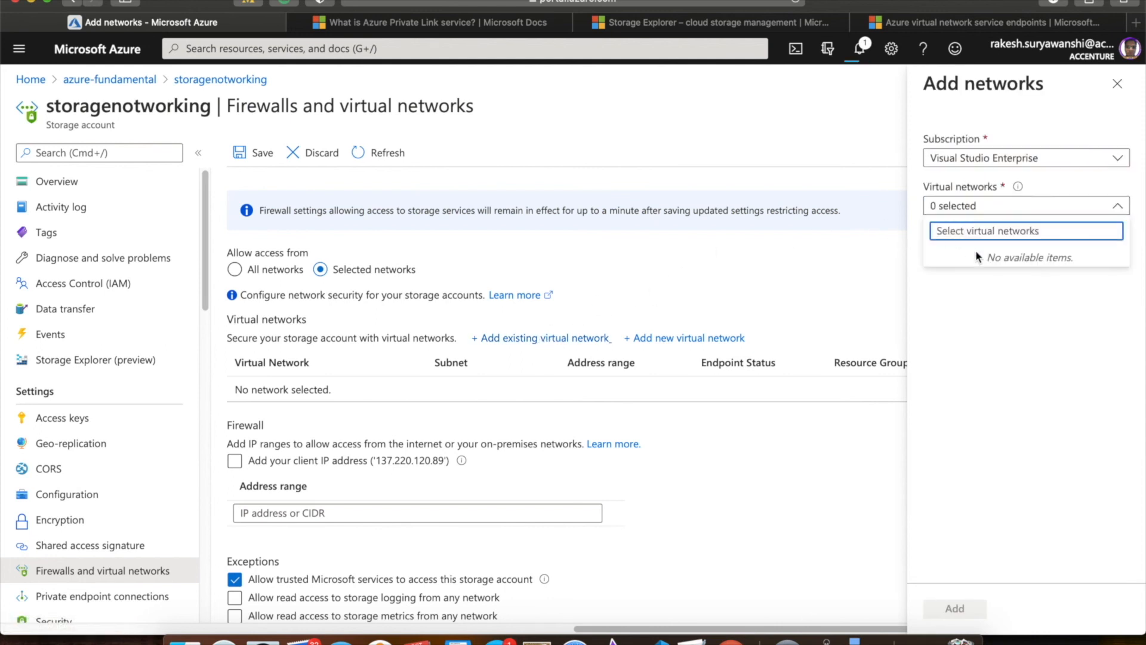
left_click(978, 287)
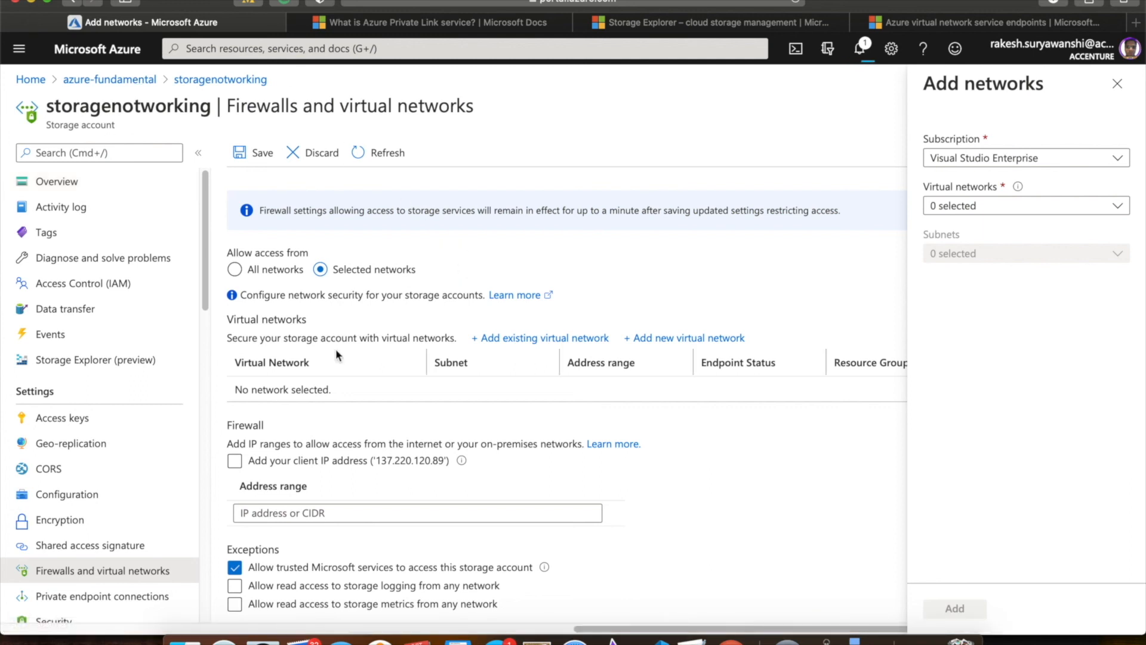
left_click(1117, 82)
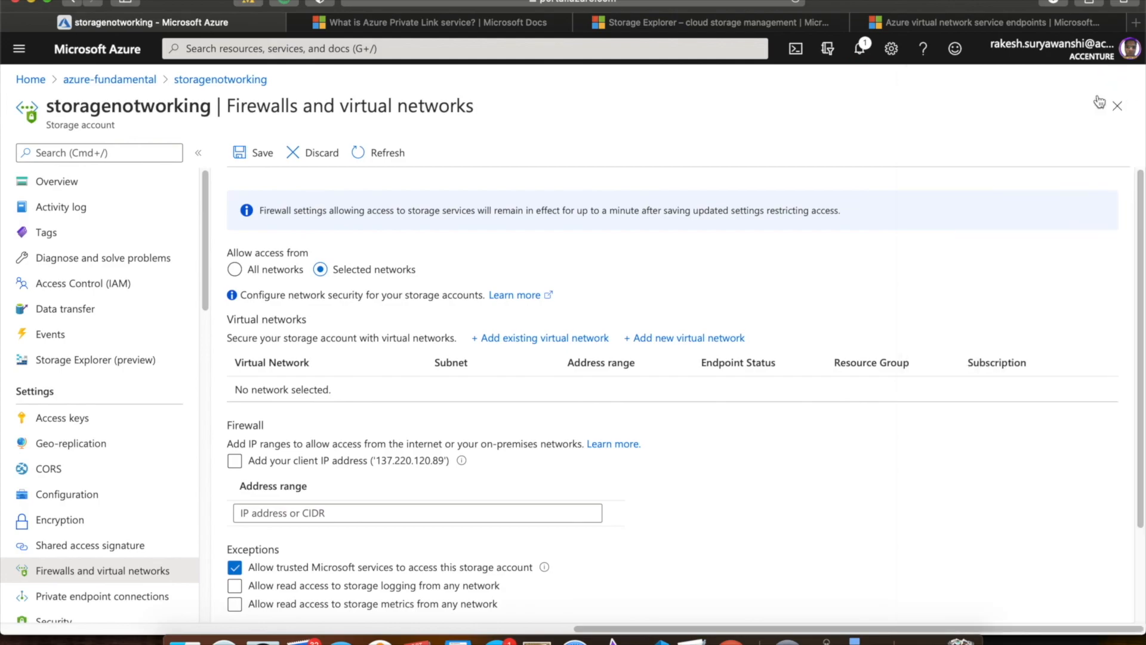